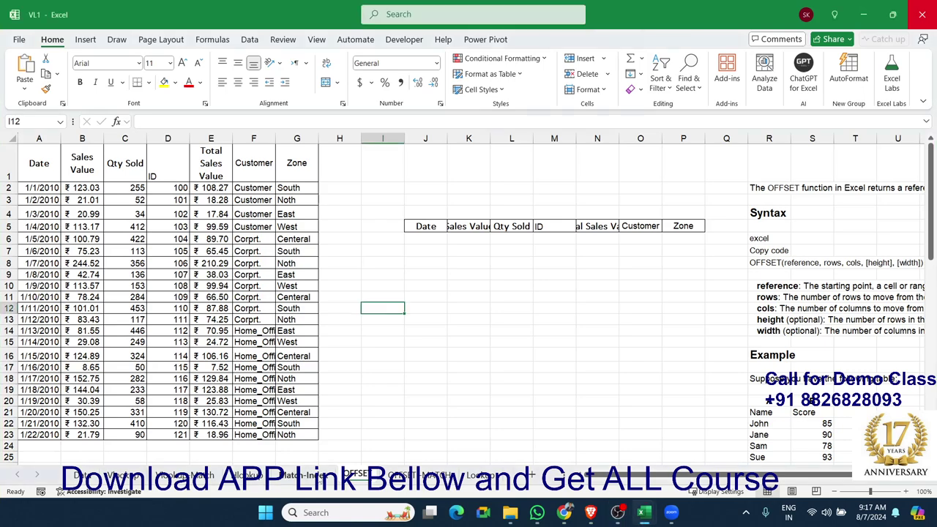
- Switch to the Match-Index sheet with the earlier INDEX/MATCH lookup table for four IDs
{"action": "left_click", "coordinate": [316, 474]}
- Inspect L7's INDEX/MATCH formula for ID 115 against column D, then go back to the OFFSET sheet
{"action": "mouse_move", "coordinate": [681, 476]}
{"action": "left_mouse_down"}
{"action": "mouse_move", "coordinate": [725, 476]}
{"action": "mouse_move", "coordinate": [615, 476]}
{"action": "left_mouse_up"}
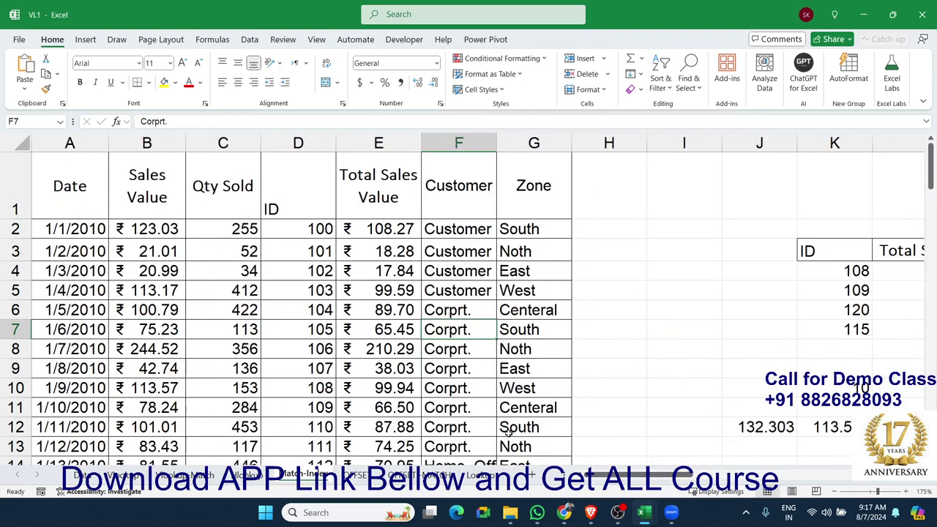
{"action": "left_click", "coordinate": [307, 144]}
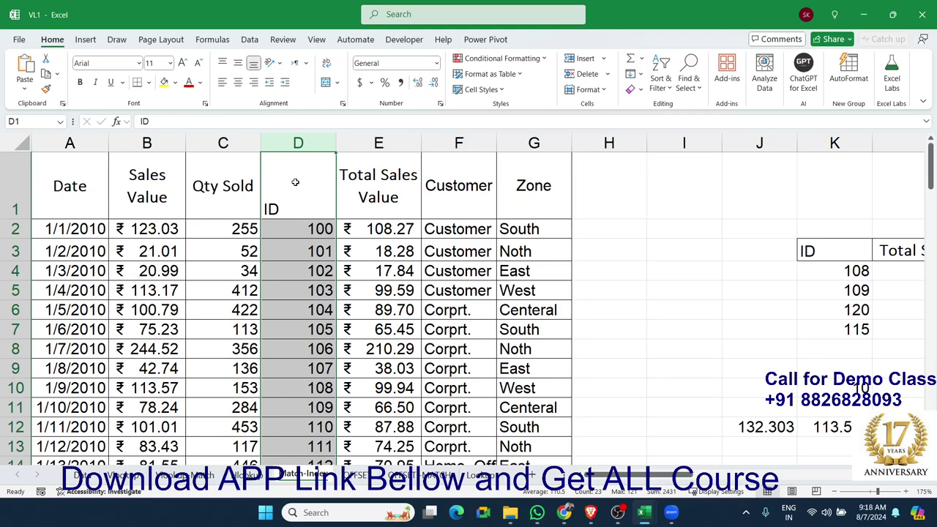
{"action": "left_click_drag", "start_coordinate": [663, 474], "coordinate": [691, 474]}
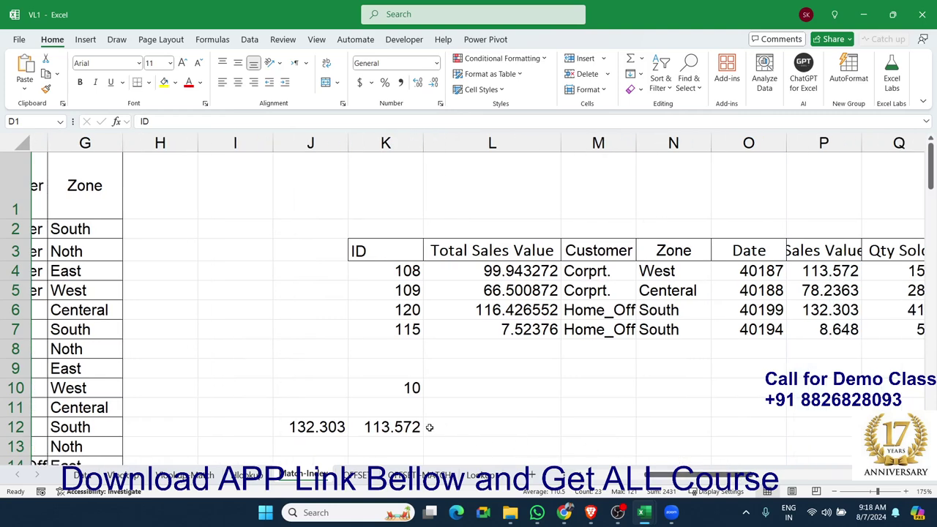
{"action": "left_click", "coordinate": [479, 335]}
{"action": "double_click", "coordinate": [479, 334]}
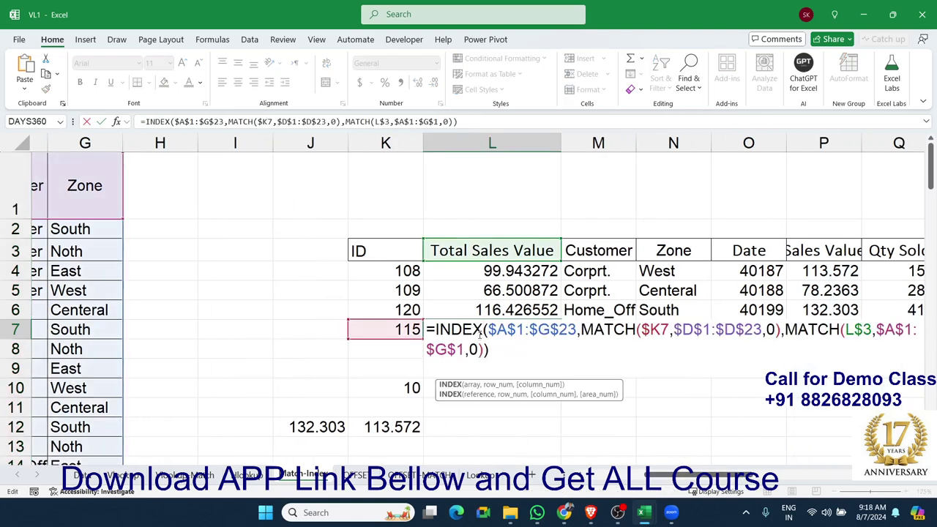
{"action": "key", "text": "Escape"}
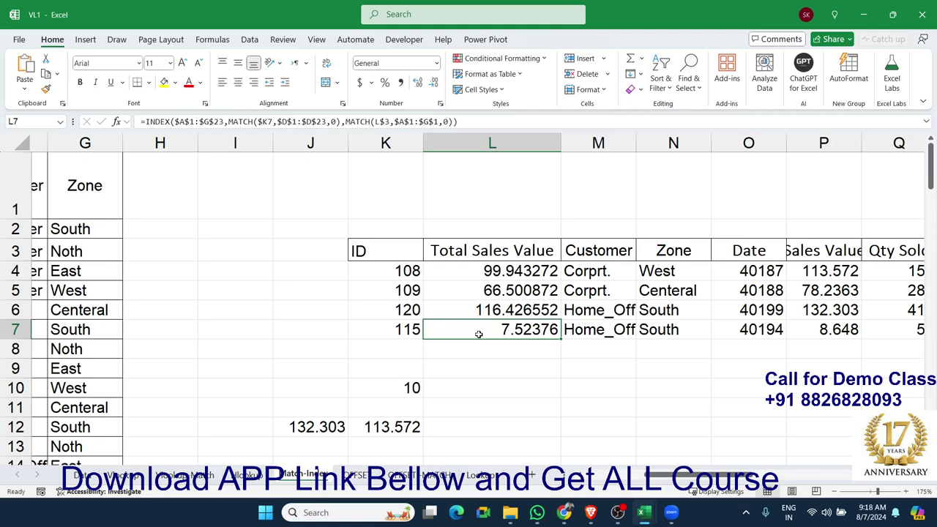
{"action": "double_click", "coordinate": [479, 333]}
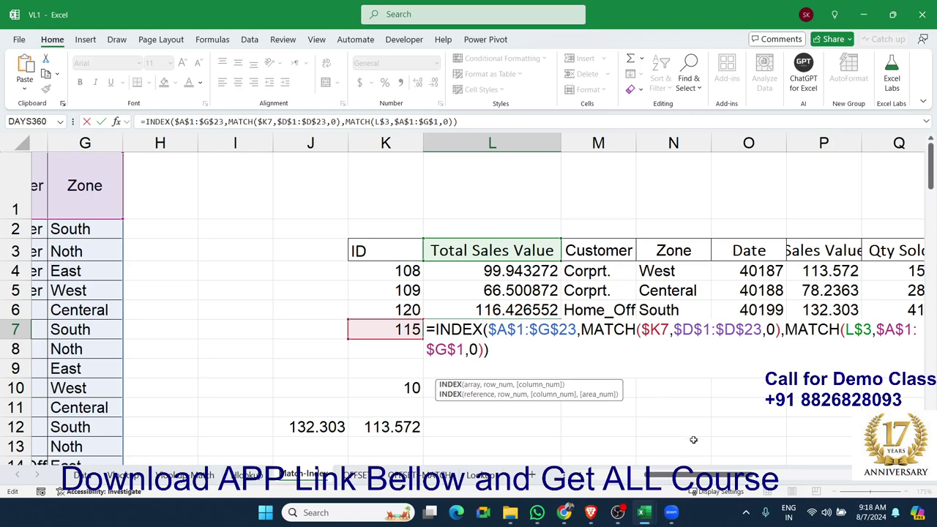
{"action": "left_click_drag", "start_coordinate": [693, 475], "coordinate": [649, 475]}
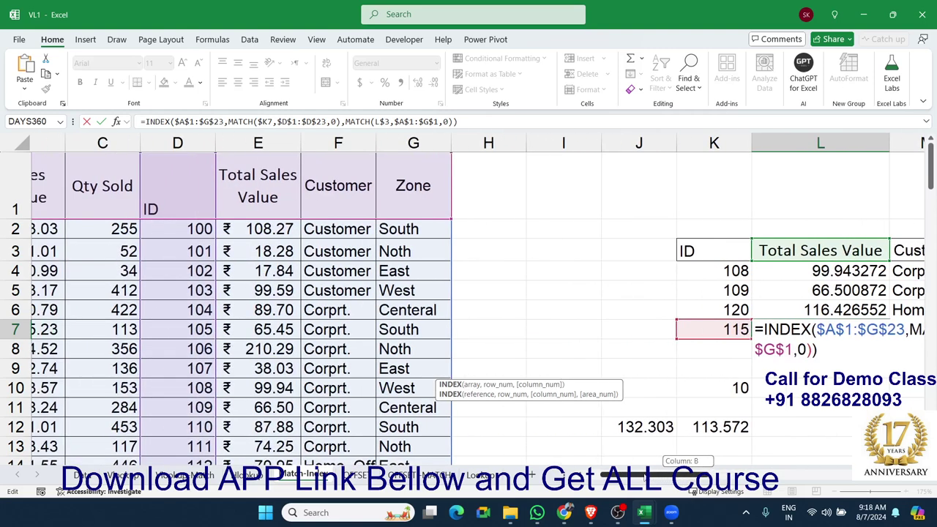
{"action": "key", "text": "ctrl+Return"}
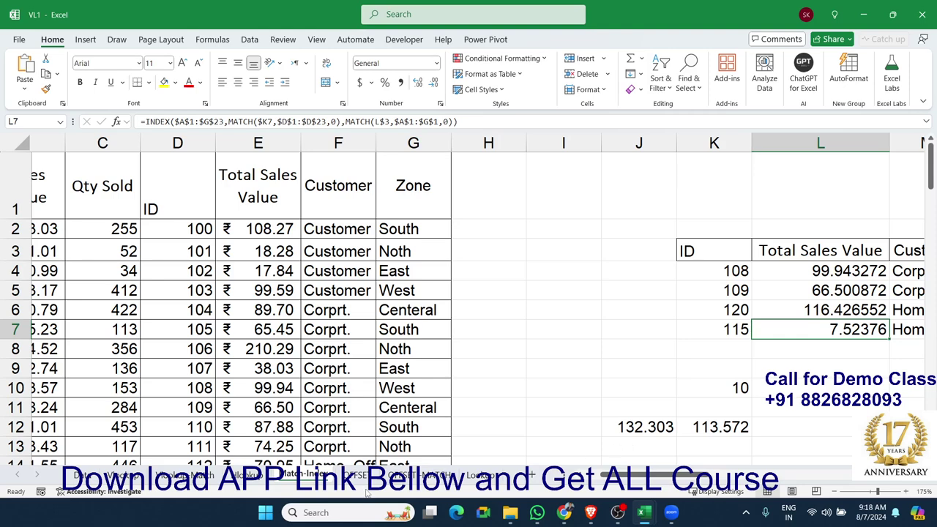
{"action": "left_click", "coordinate": [357, 475]}
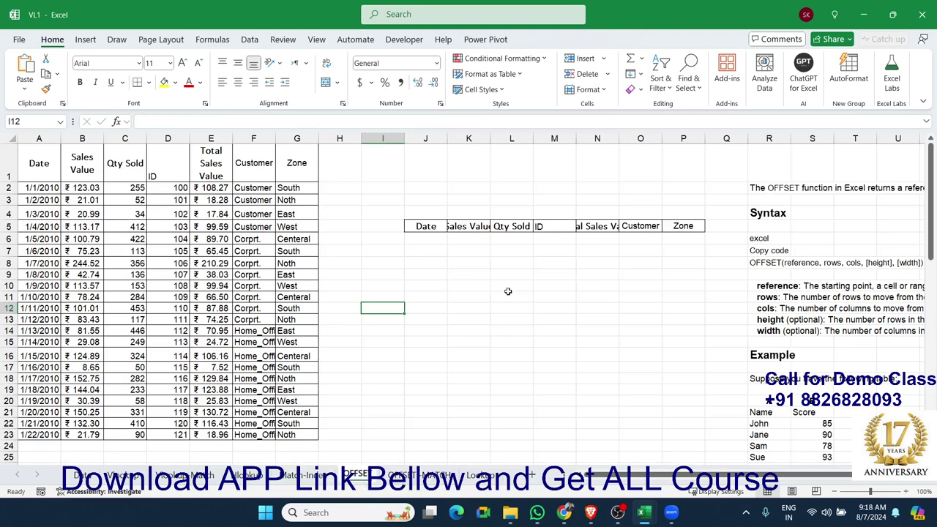
- Enter the label Row in J3 with the value 1 in K3
{"action": "left_click", "coordinate": [429, 240]}
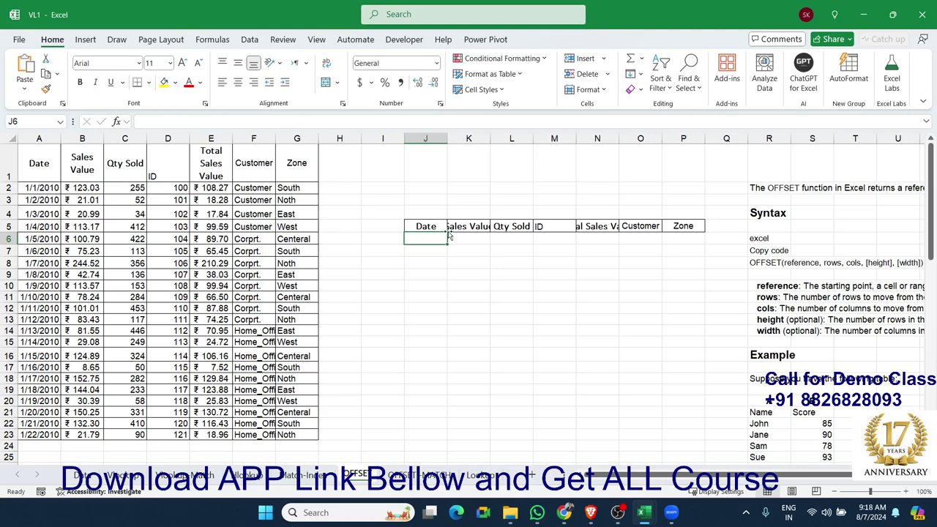
{"action": "left_click", "coordinate": [425, 202]}
{"action": "type", "text": "Ro"}
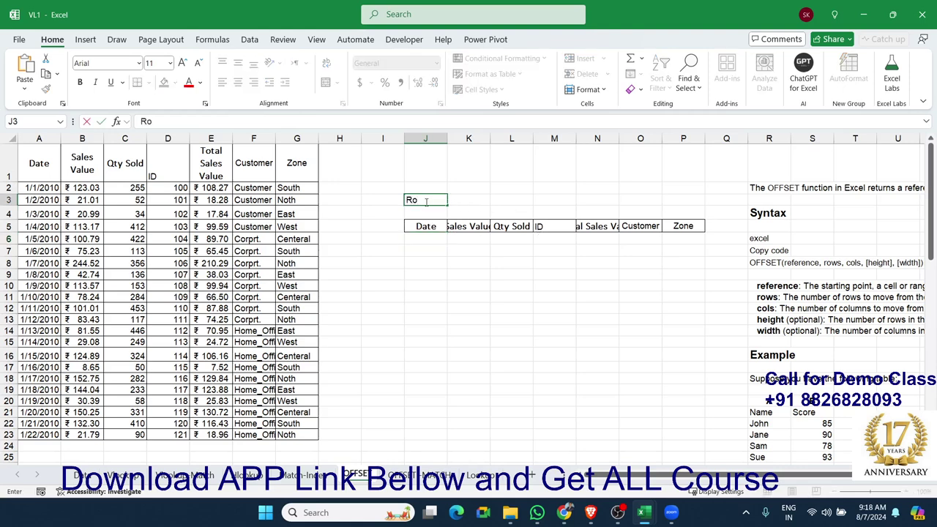
{"action": "type", "text": "w"}
{"action": "key", "text": "Tab"}
{"action": "type", "text": "1"}
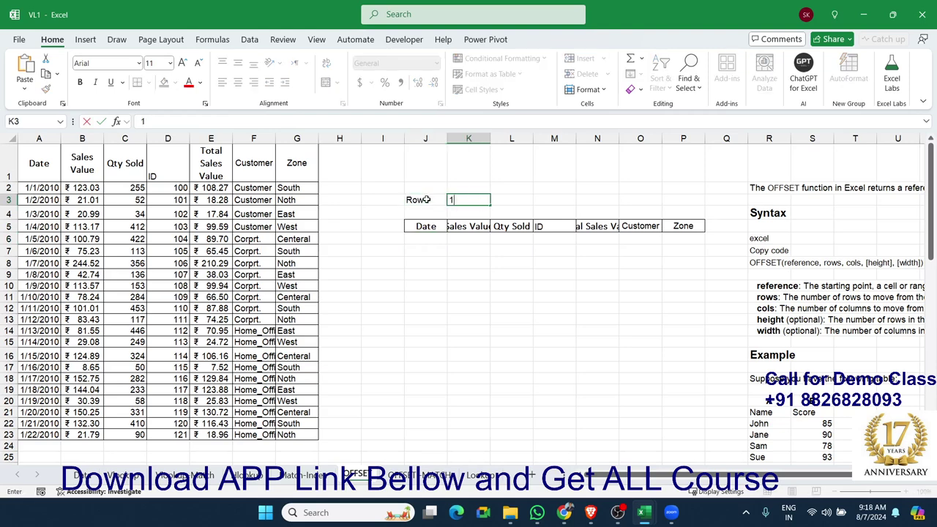
{"action": "key", "text": "Return"}
- Enter =OFFSET(A1,K3,0) in J6 and format it as a date, showing 1-Jan-10
{"action": "key", "text": "Down"}
{"action": "key", "text": "Down"}
{"action": "key", "text": "Left"}
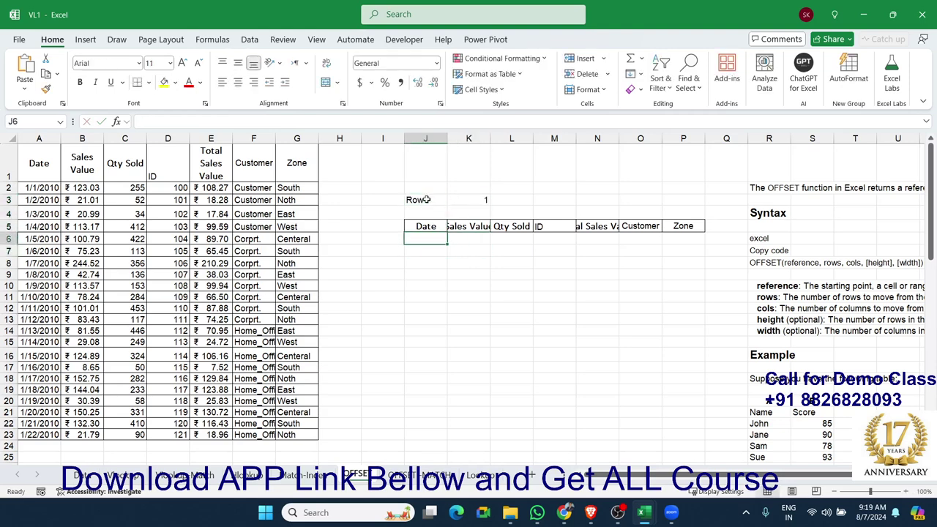
{"action": "type", "text": "=off"}
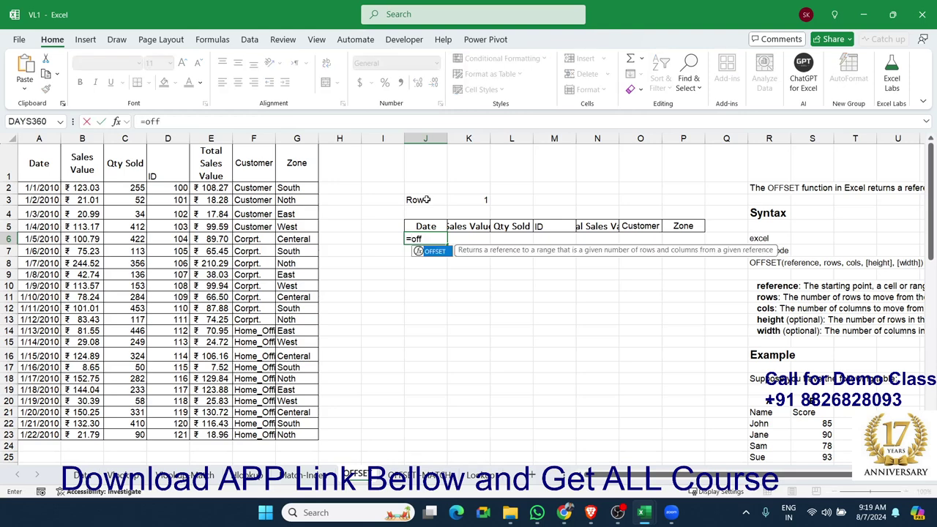
{"action": "key", "text": "Tab"}
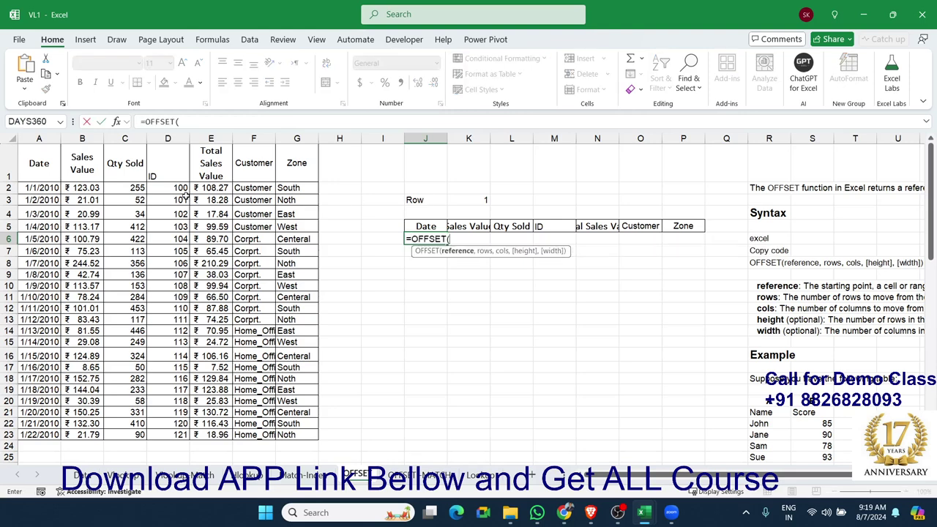
{"action": "left_click", "coordinate": [54, 172]}
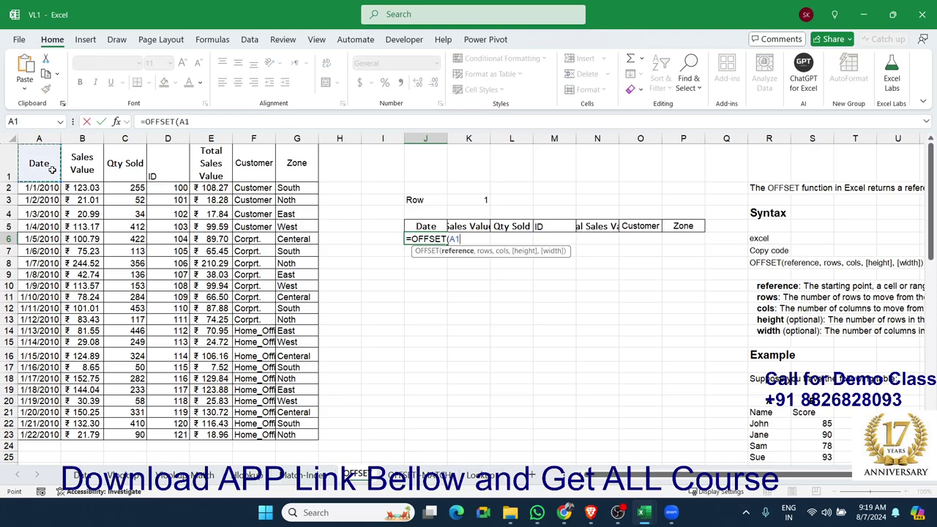
{"action": "type", "text": ","}
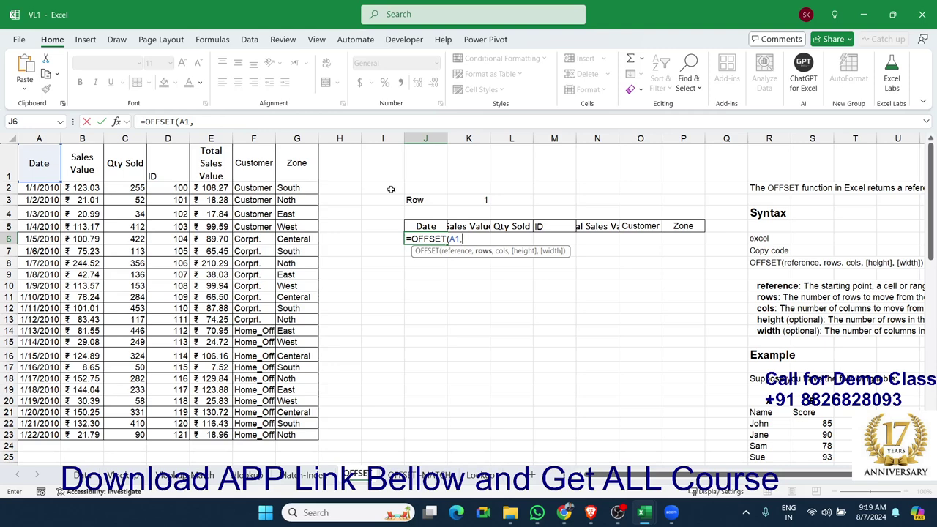
{"action": "left_click", "coordinate": [458, 199]}
{"action": "type", "text": ","}
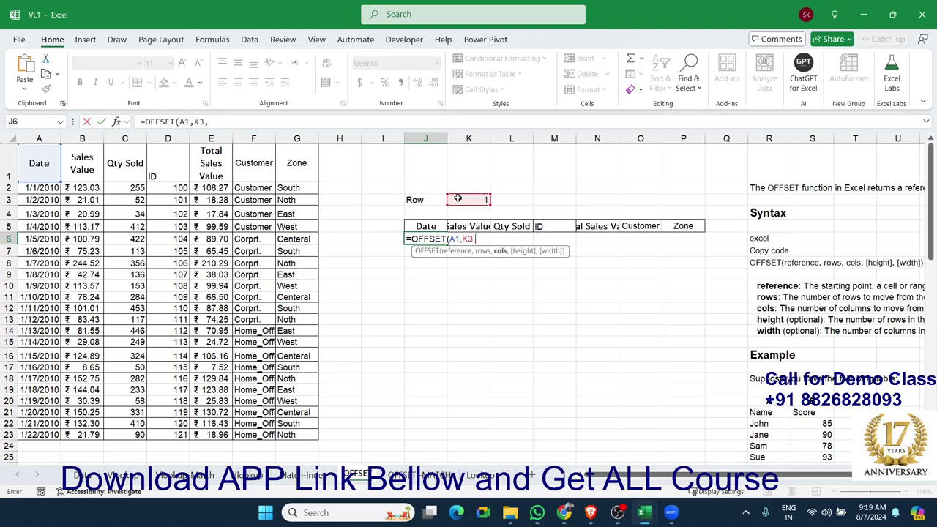
{"action": "type", "text": "0"}
{"action": "key", "text": "Return"}
{"action": "key", "text": "Up"}
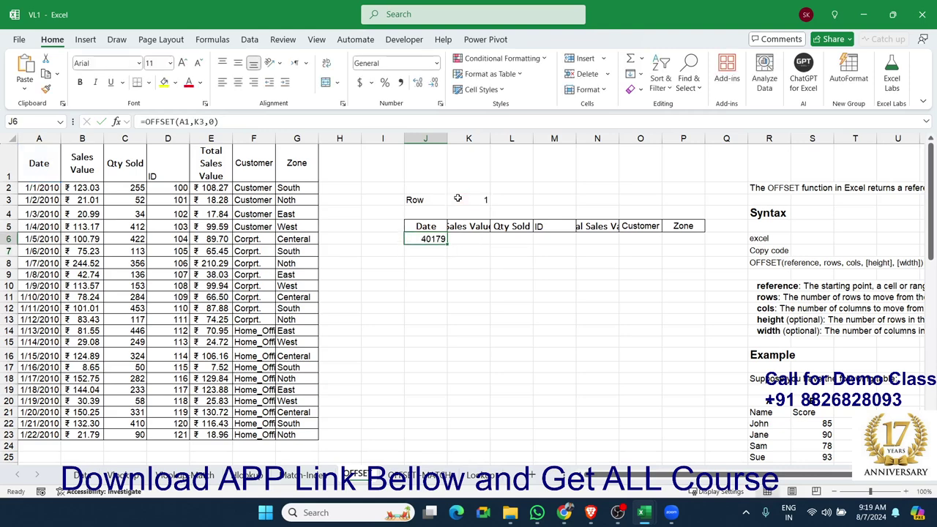
{"action": "key", "text": "ctrl+shift+3"}
{"action": "double_click", "coordinate": [420, 237]}
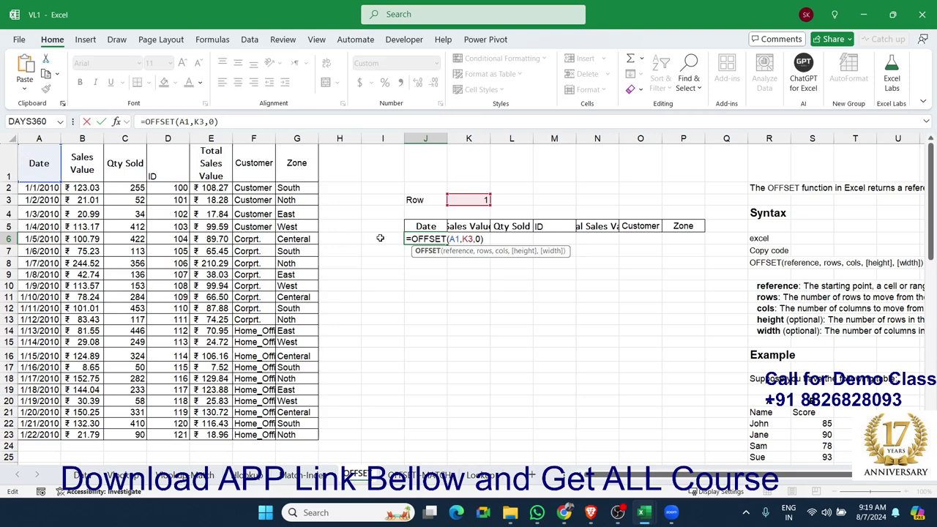
{"action": "key", "text": "ctrl+Return"}
{"action": "left_click", "coordinate": [482, 241]}
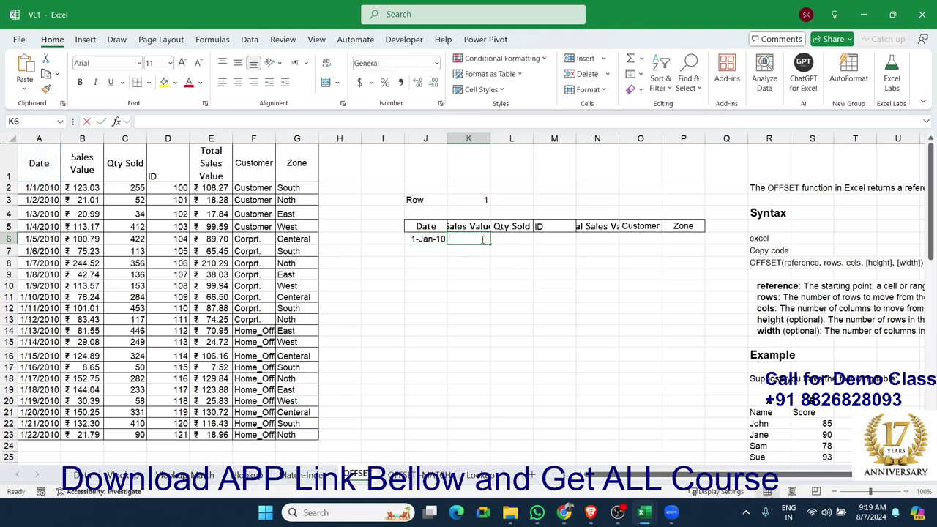
- Enter =OFFSET(A1,K3,1) in K6, returning the Sales Value 123.0324
{"action": "type", "text": "=off"}
{"action": "key", "text": "Tab"}
{"action": "key", "text": "Return"}
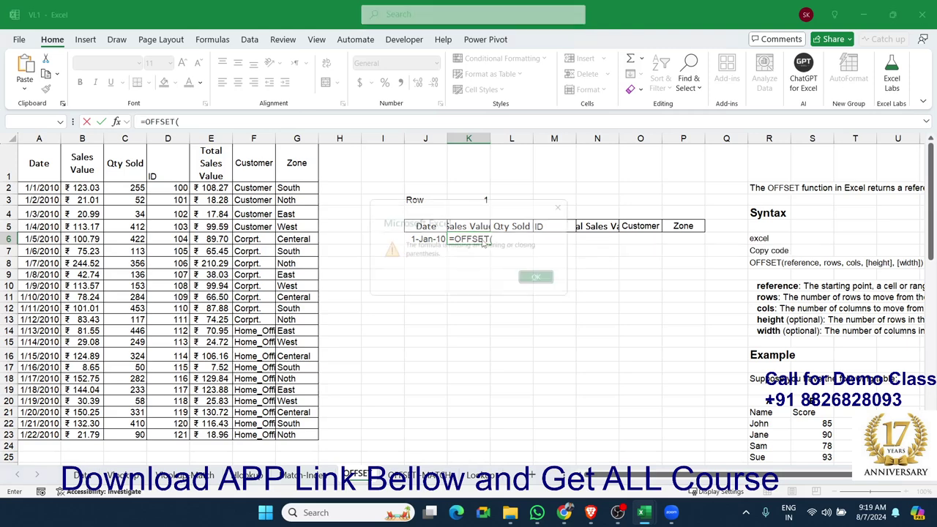
{"action": "key", "text": "Return"}
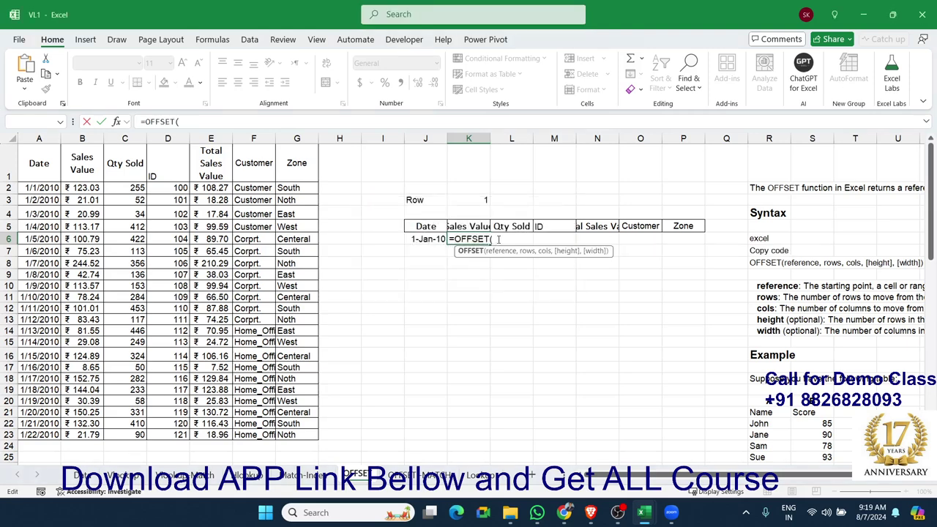
{"action": "left_click", "coordinate": [39, 164]}
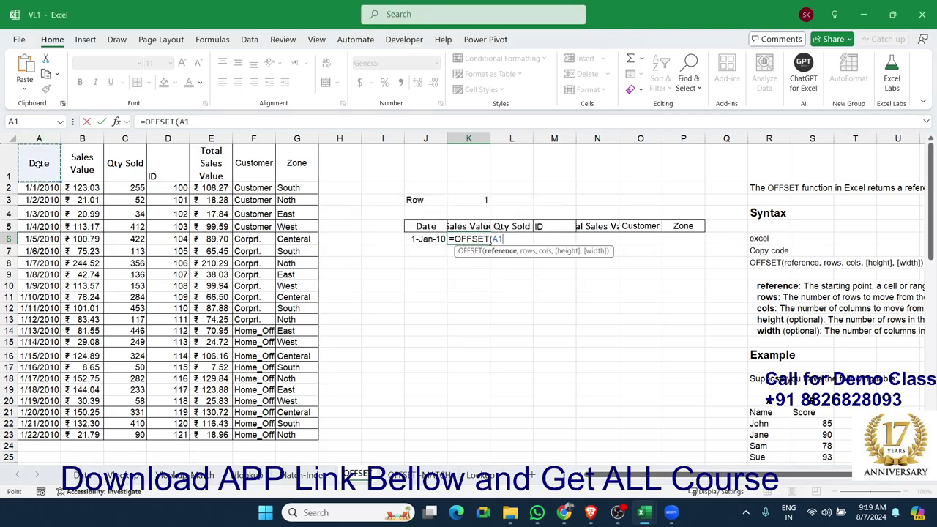
{"action": "type", "text": ","}
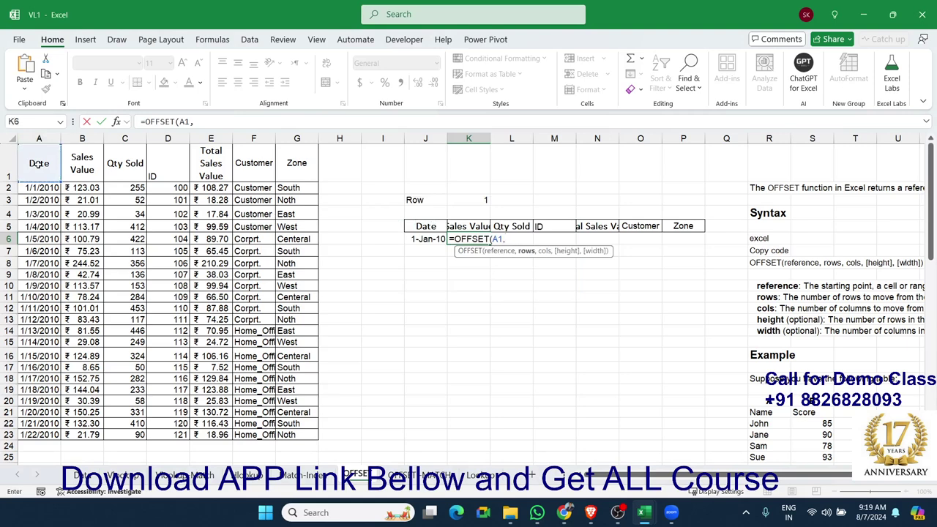
{"action": "left_click", "coordinate": [466, 199]}
{"action": "type", "text": ","}
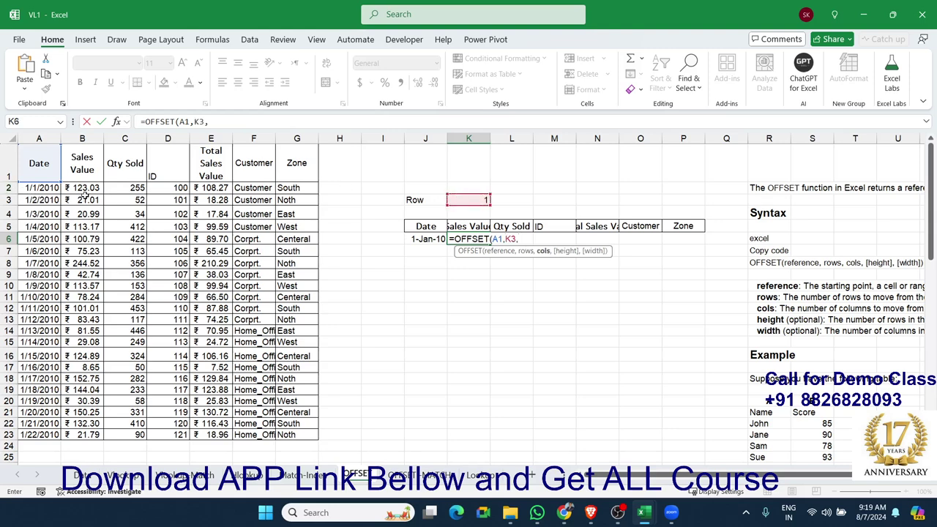
{"action": "type", "text": "1"}
{"action": "key", "text": "Return"}
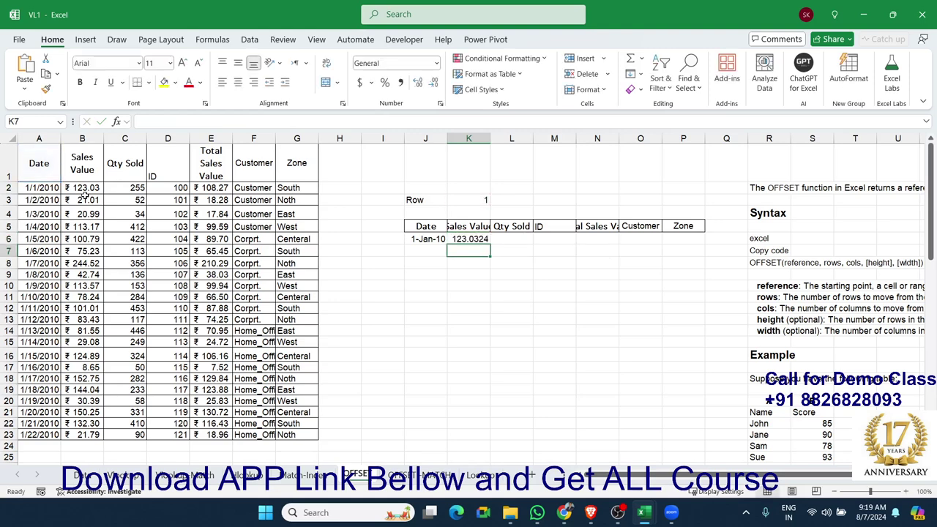
- Enter =OFFSET(A1,K3,2) in L6, returning the Qty Sold 255
{"action": "key", "text": "Up"}
{"action": "key", "text": "Right"}
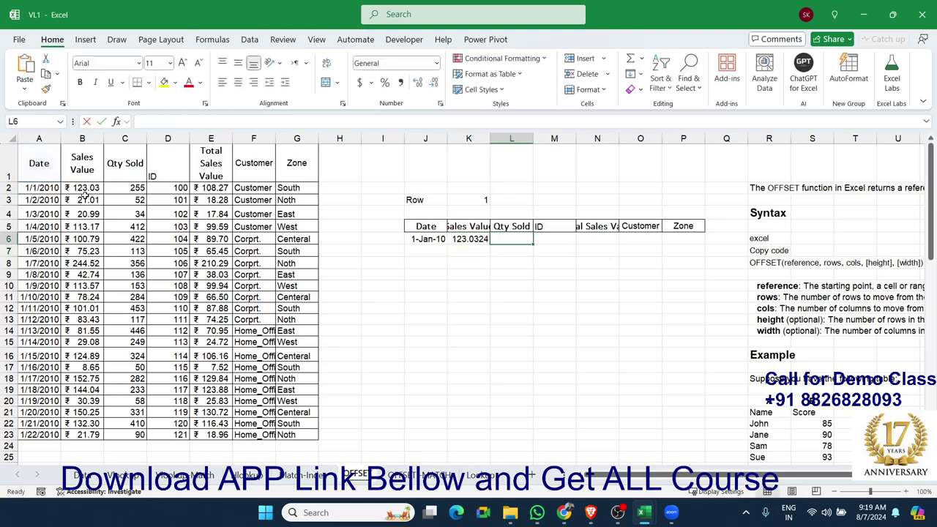
{"action": "type", "text": "=of"}
{"action": "key", "text": "Tab"}
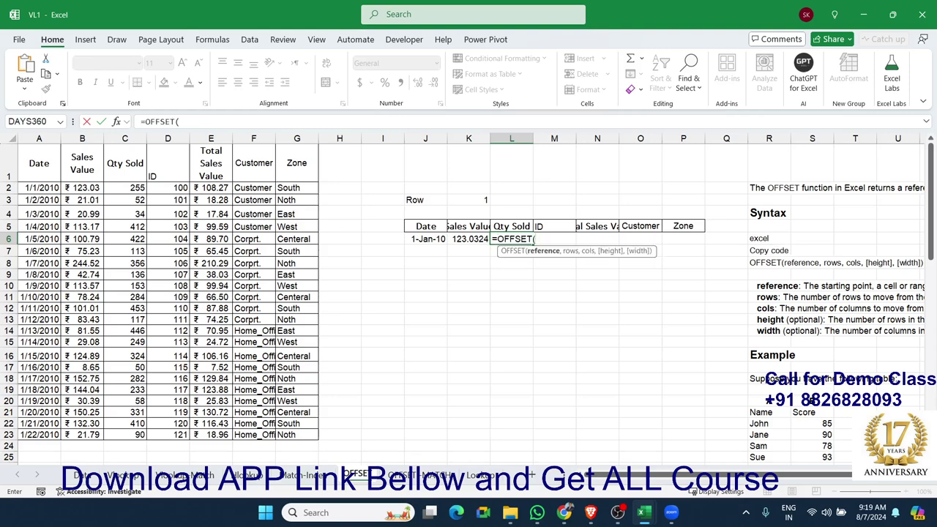
{"action": "left_click", "coordinate": [56, 161]}
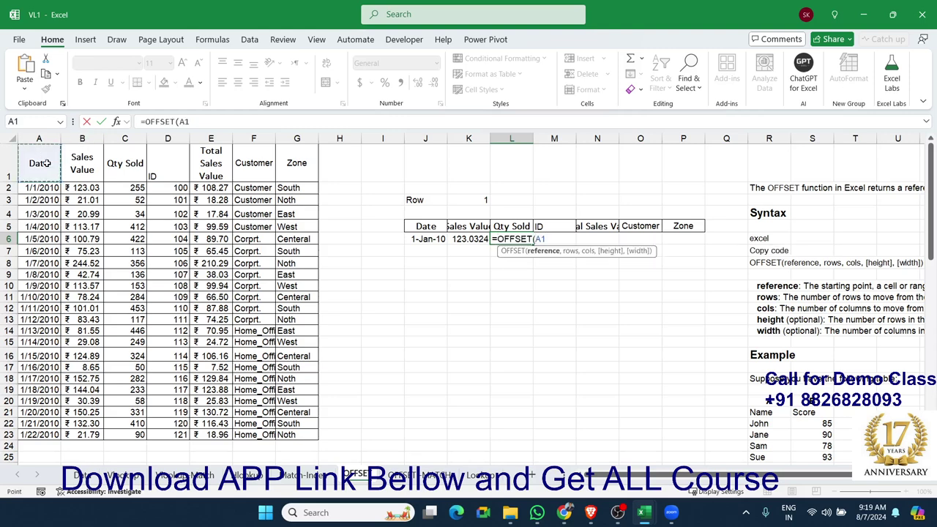
{"action": "type", "text": ","}
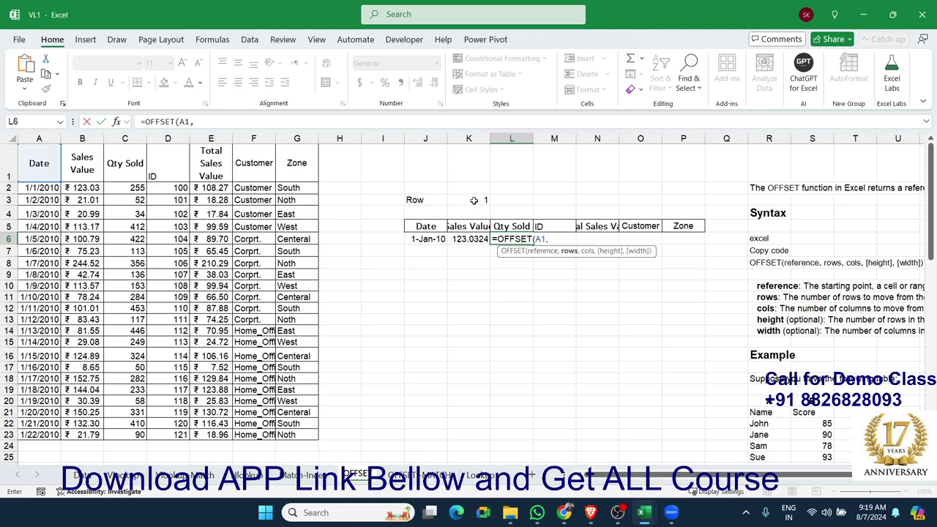
{"action": "left_click", "coordinate": [474, 200]}
{"action": "type", "text": ","}
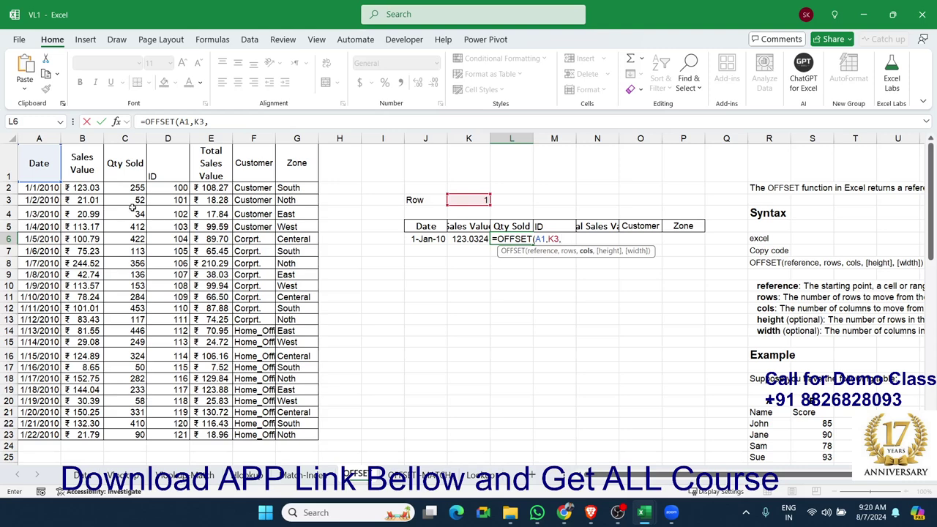
{"action": "type", "text": "2"}
{"action": "key", "text": "Return"}
- Clear the stray #NAME? entry from M6 and switch to the Match-Index sheet
{"action": "key", "text": "Up"}
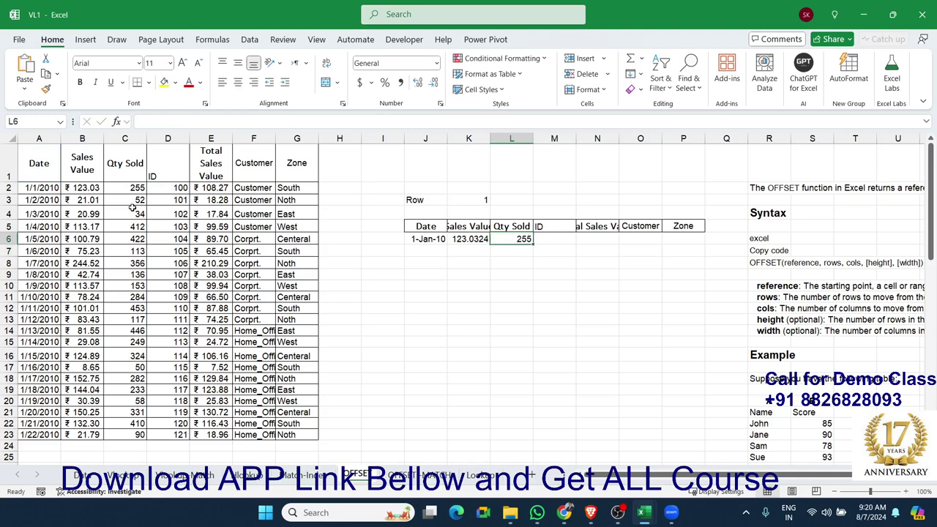
{"action": "key", "text": "Right"}
{"action": "type", "text": "=o"}
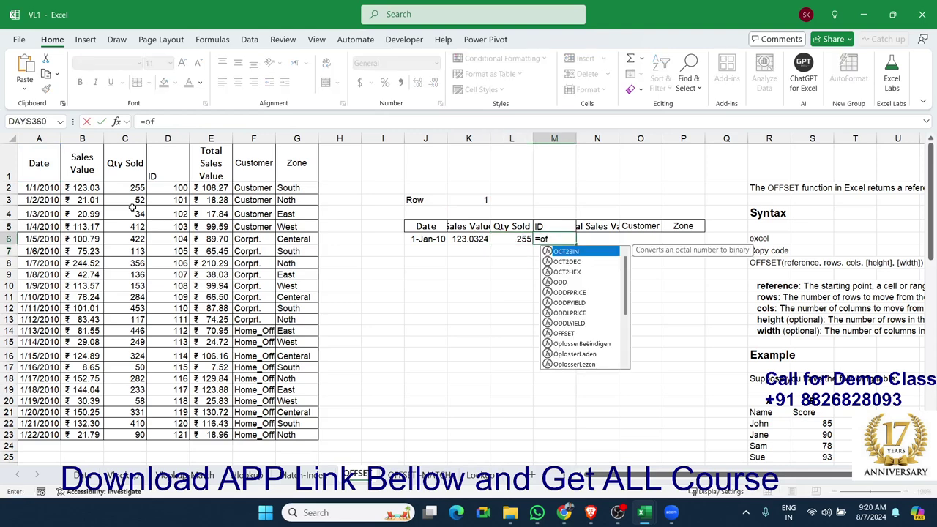
{"action": "key", "text": "Right"}
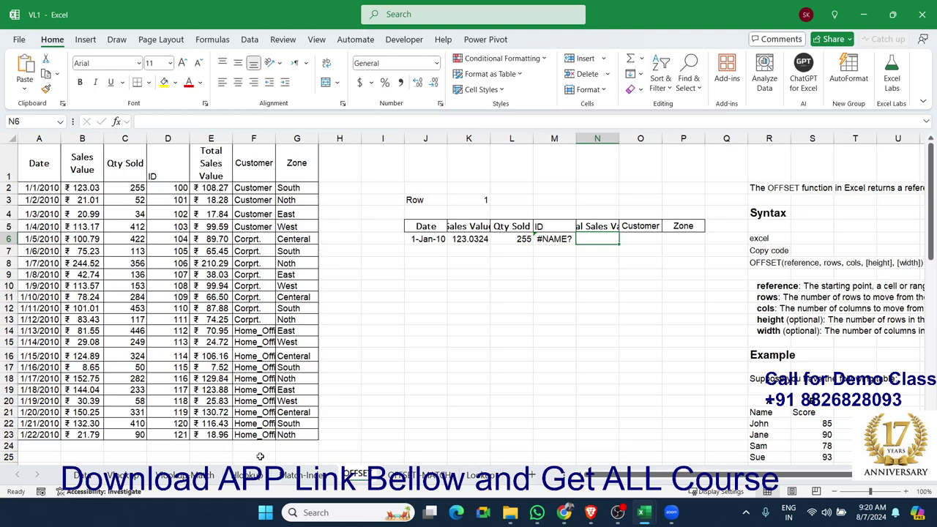
{"action": "key", "text": "Left"}
{"action": "key", "text": "Delete"}
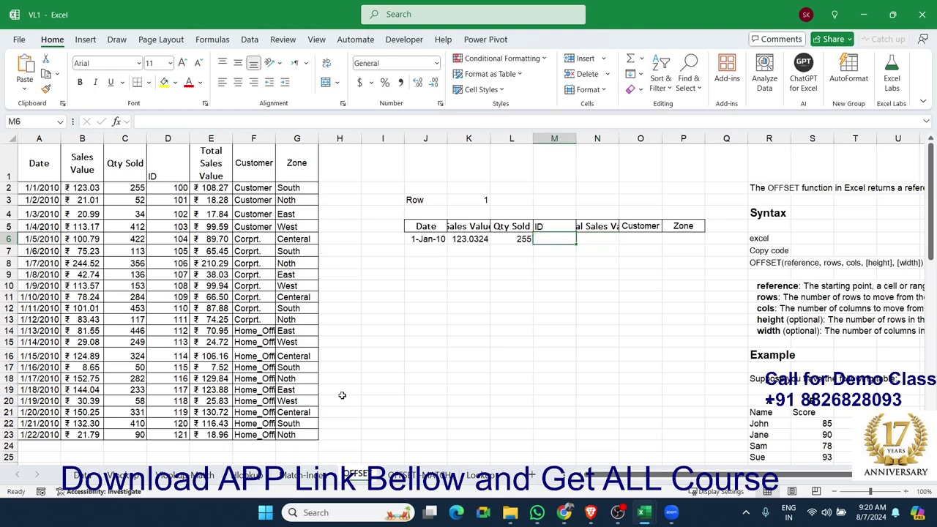
{"action": "left_click", "coordinate": [303, 475]}
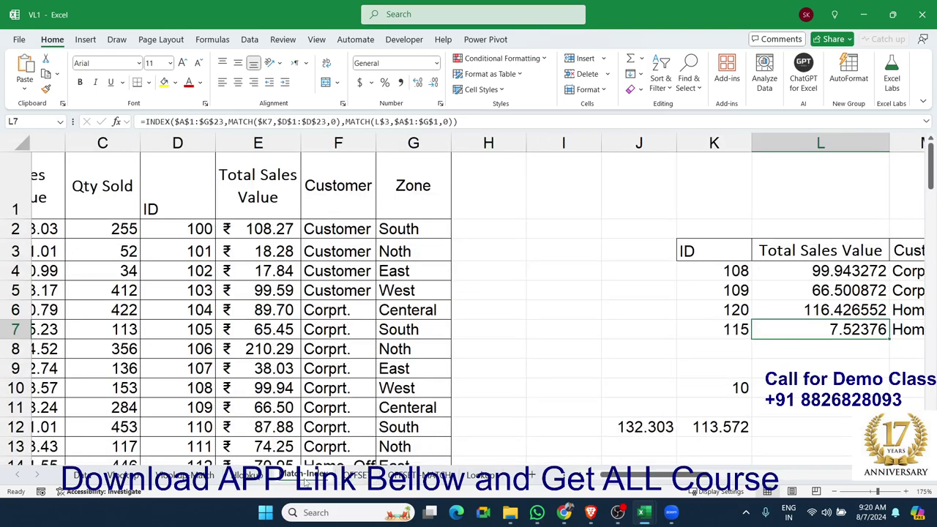
- On the OFFSET-MATCH sheet, clear the old Zone results in K5:K7
{"action": "left_click", "coordinate": [404, 477]}
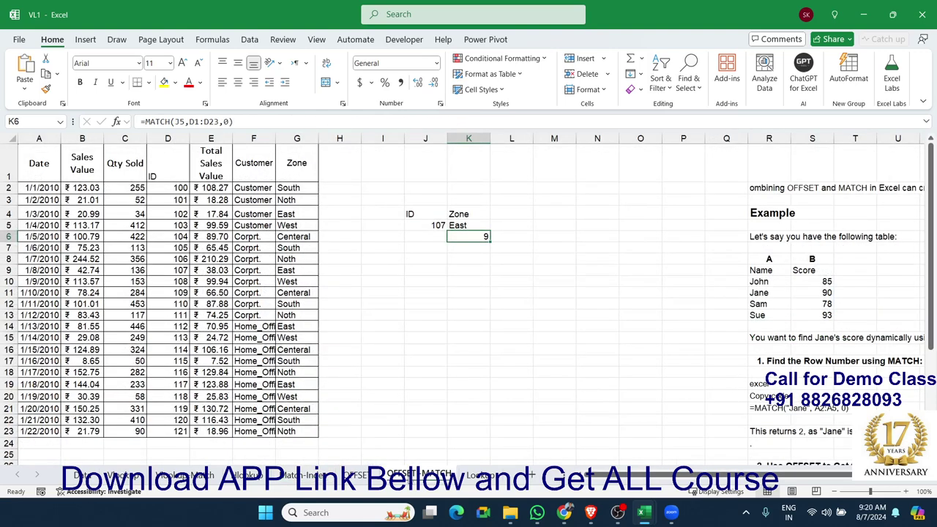
{"action": "left_click", "coordinate": [537, 325]}
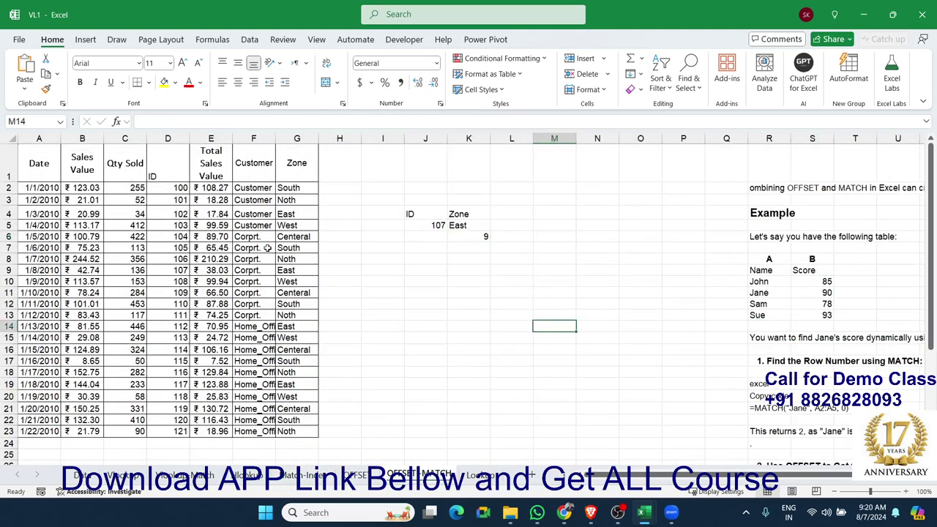
{"action": "left_click", "coordinate": [408, 217]}
{"action": "left_click", "coordinate": [413, 224]}
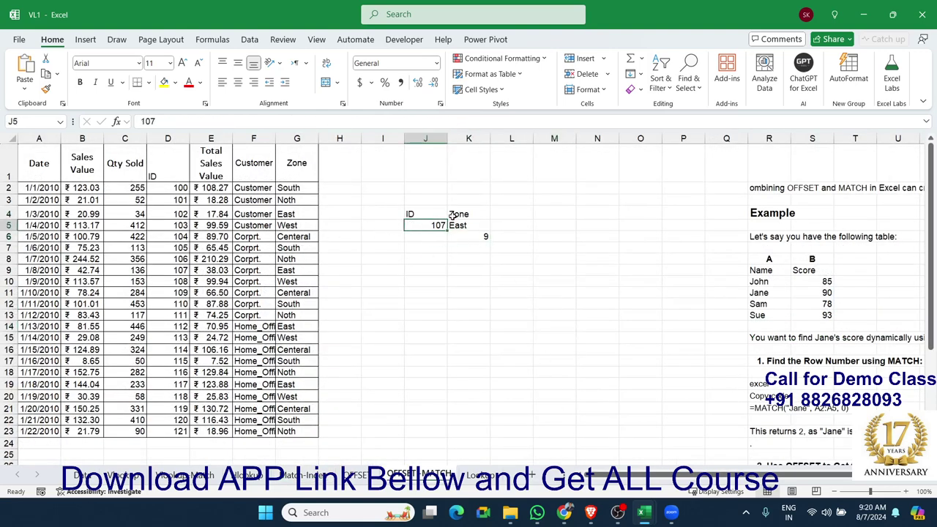
{"action": "left_click", "coordinate": [453, 214]}
{"action": "left_click_drag", "start_coordinate": [457, 223], "coordinate": [486, 247]}
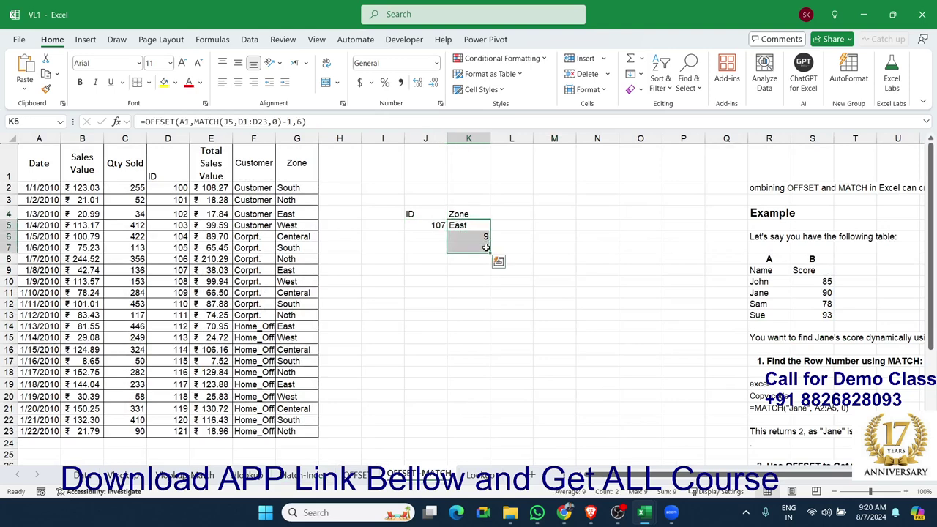
{"action": "key", "text": "Delete"}
- Enter =MATCH(J5,D1:D23,0) in J7, returning position 9 for ID 107
{"action": "key", "text": "Down"}
{"action": "key", "text": "Down"}
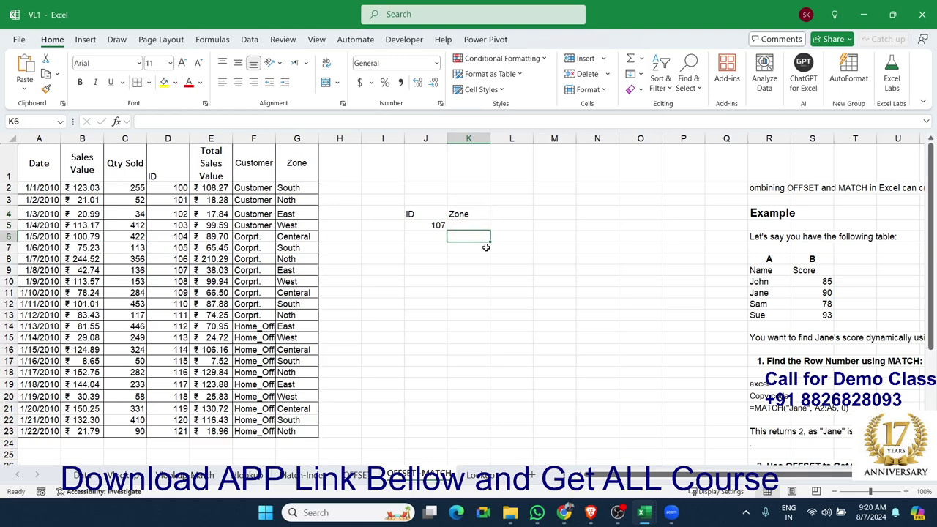
{"action": "key", "text": "Left"}
{"action": "key", "text": "Down"}
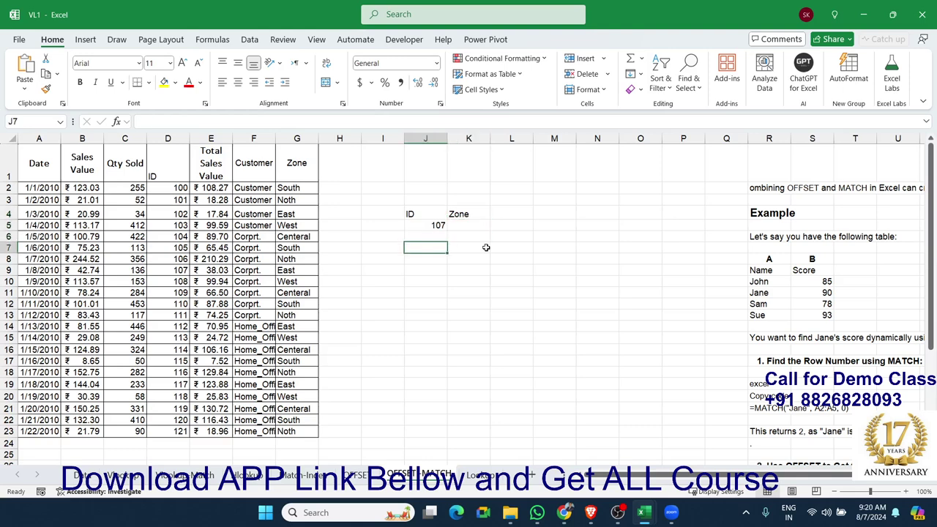
{"action": "type", "text": "=mat"}
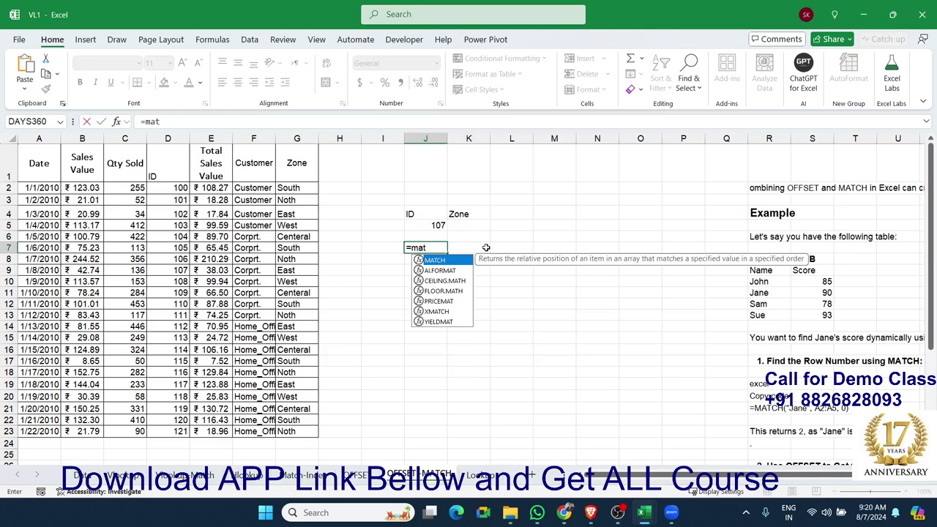
{"action": "key", "text": "Tab"}
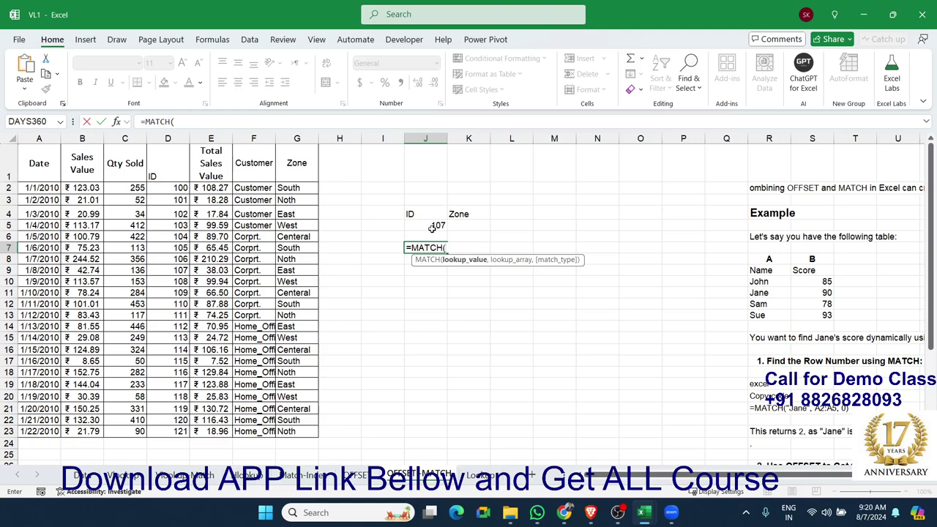
{"action": "left_click", "coordinate": [432, 226]}
{"action": "type", "text": ","}
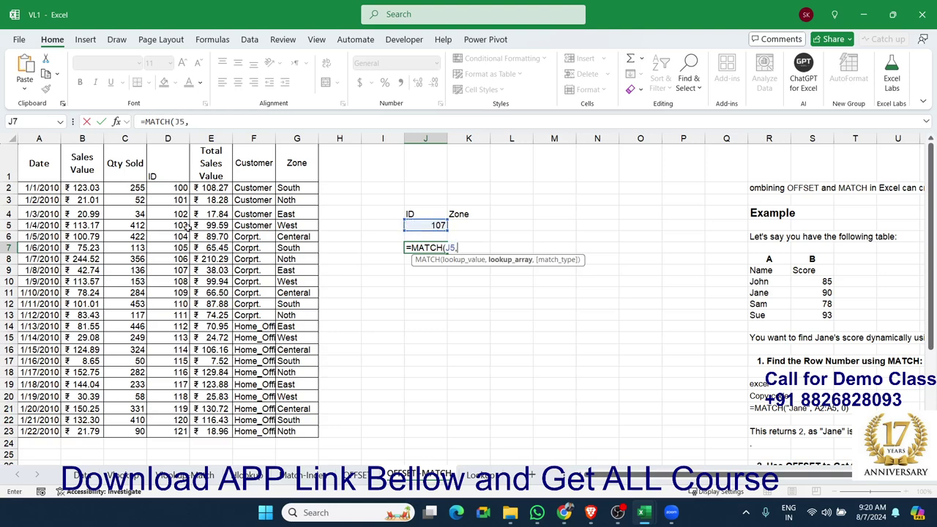
{"action": "left_click_drag", "start_coordinate": [179, 171], "coordinate": [170, 431]}
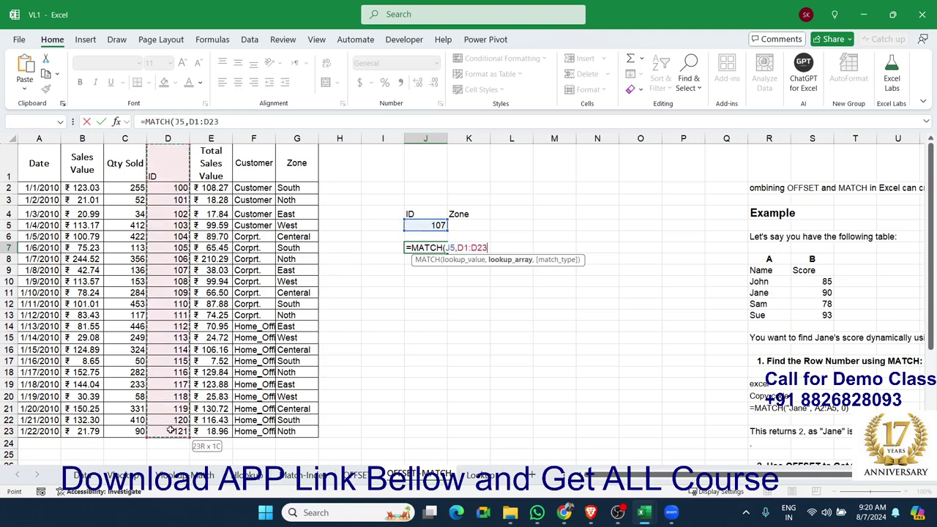
{"action": "type", "text": ",0"}
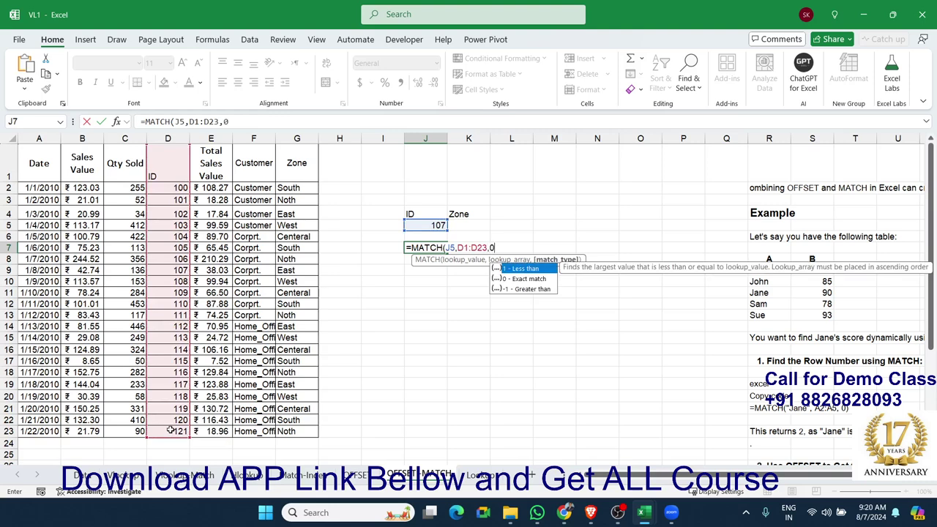
{"action": "type", "text": ")"}
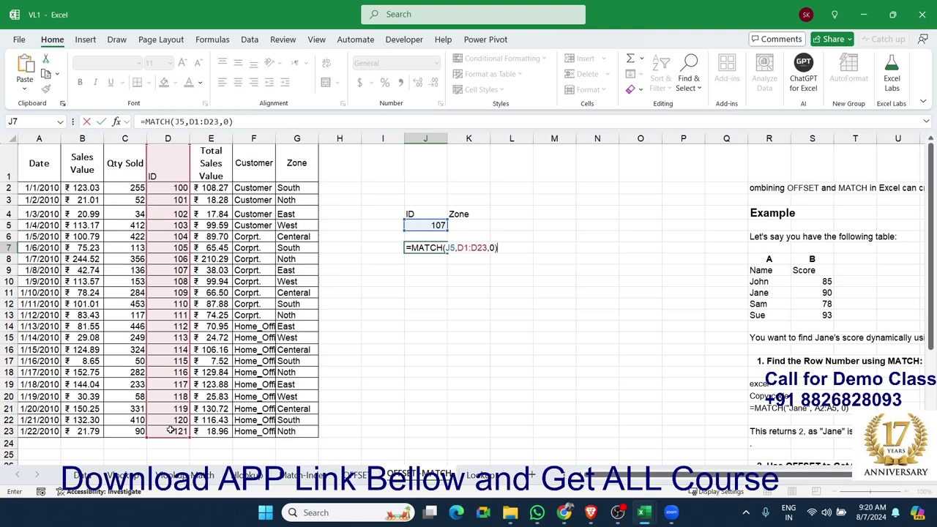
{"action": "key", "text": "Return"}
{"action": "key", "text": "Up"}
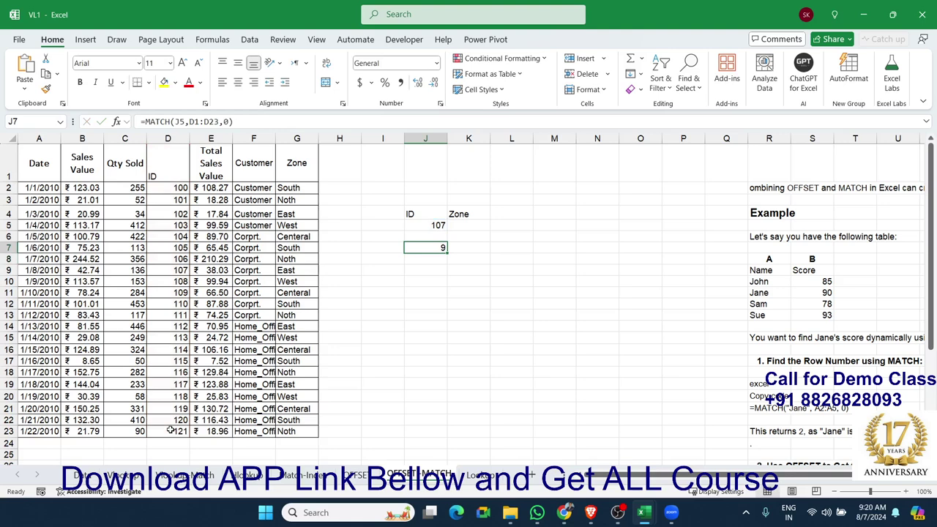
{"action": "key", "text": "Up"}
{"action": "key", "text": "Up"}
- Enter =OFFSET(A1,J7,6) in the Zone cell K5, which returns West
{"action": "key", "text": "Right"}
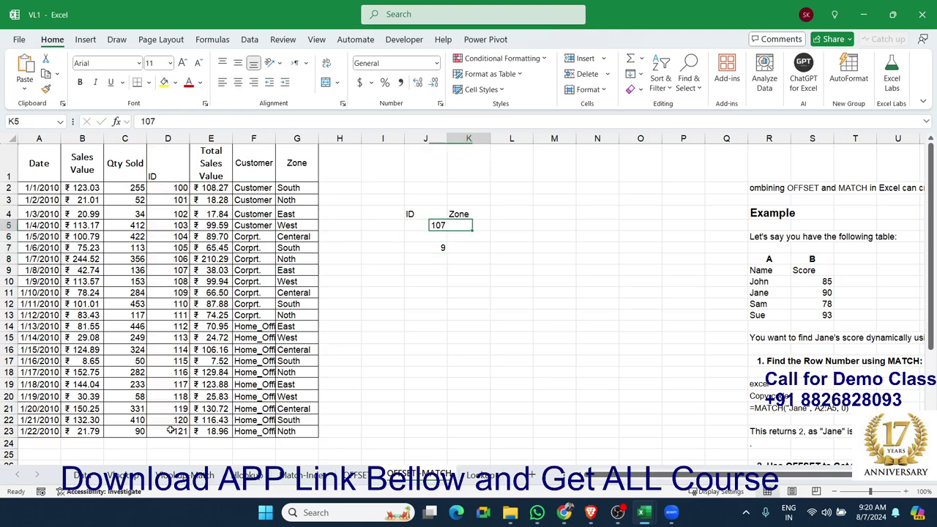
{"action": "type", "text": "=off"}
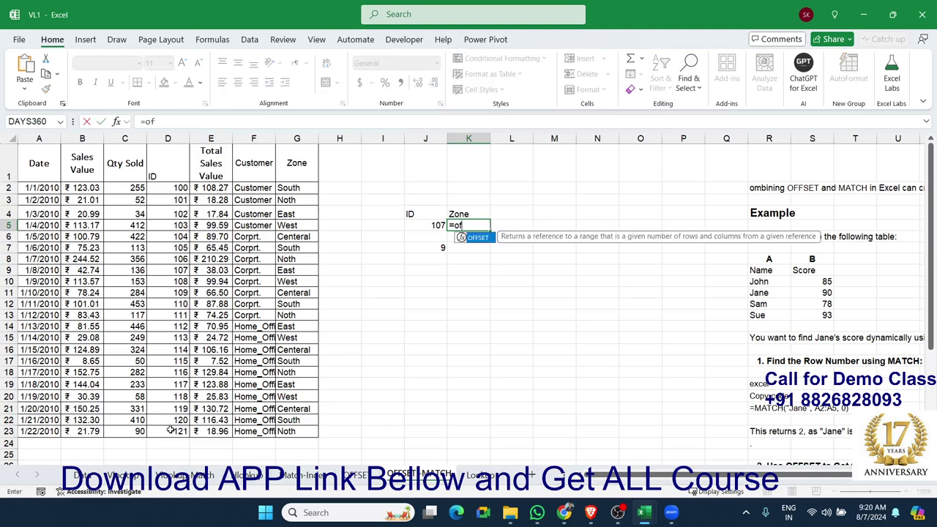
{"action": "key", "text": "Tab"}
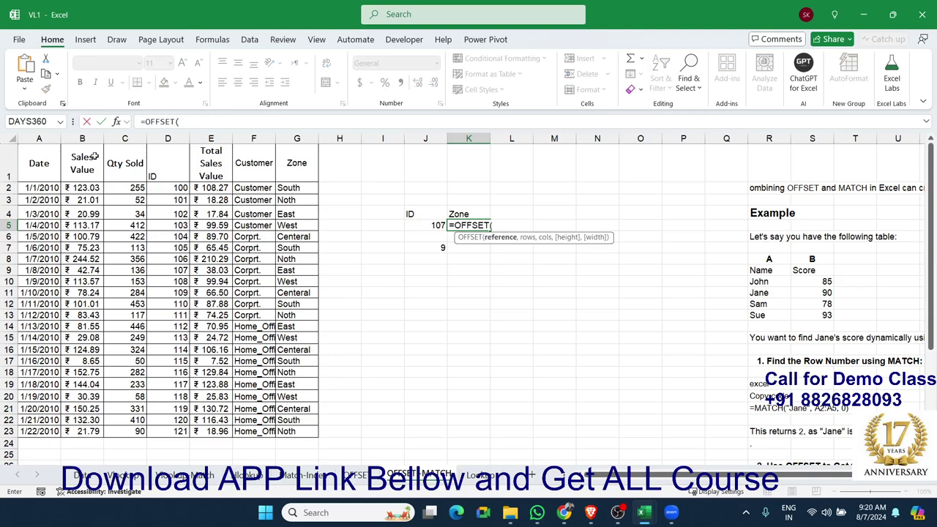
{"action": "left_click", "coordinate": [34, 164]}
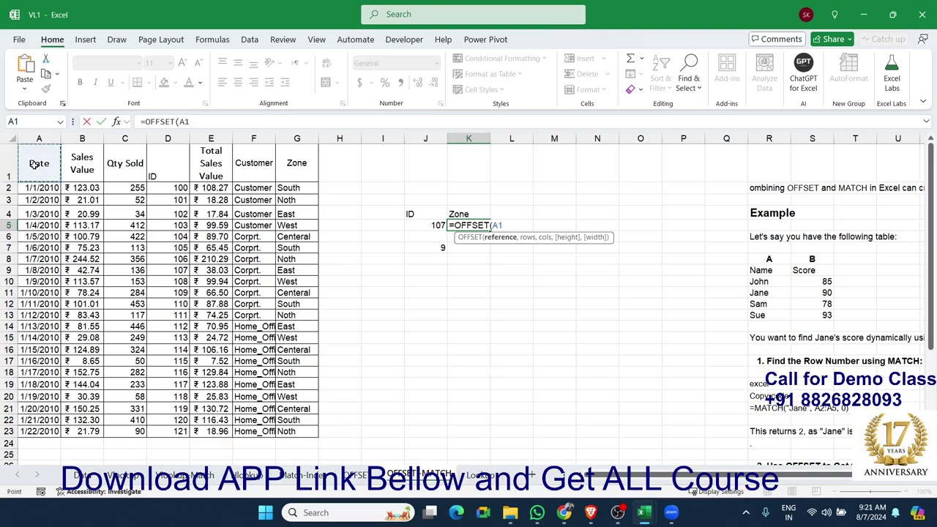
{"action": "type", "text": ","}
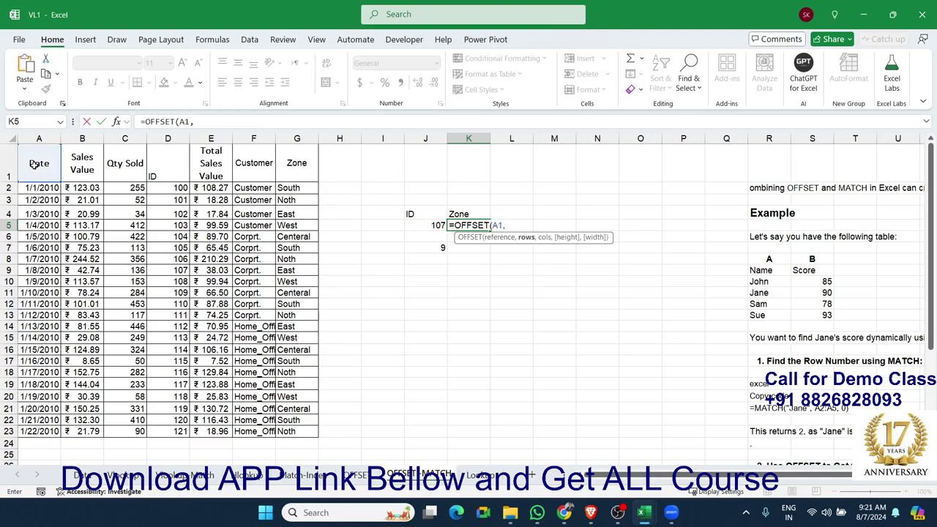
{"action": "left_click", "coordinate": [433, 246]}
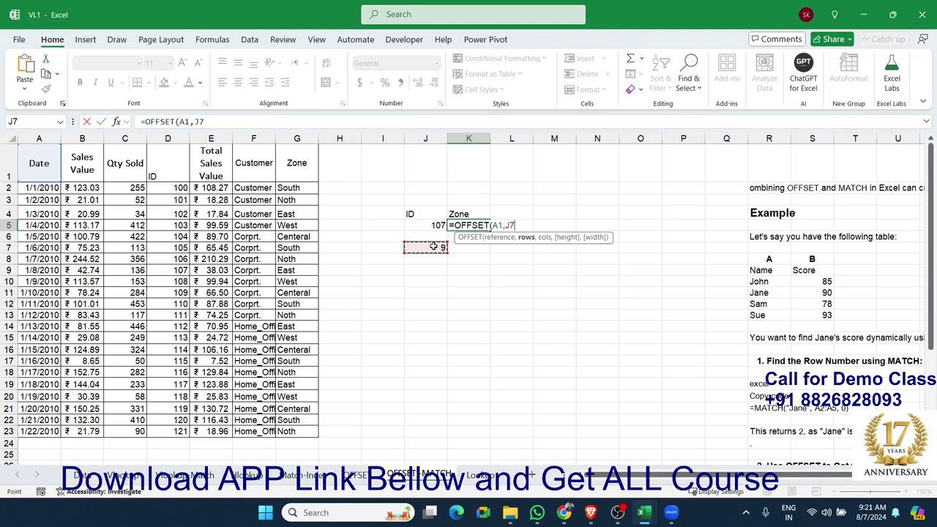
{"action": "type", "text": ","}
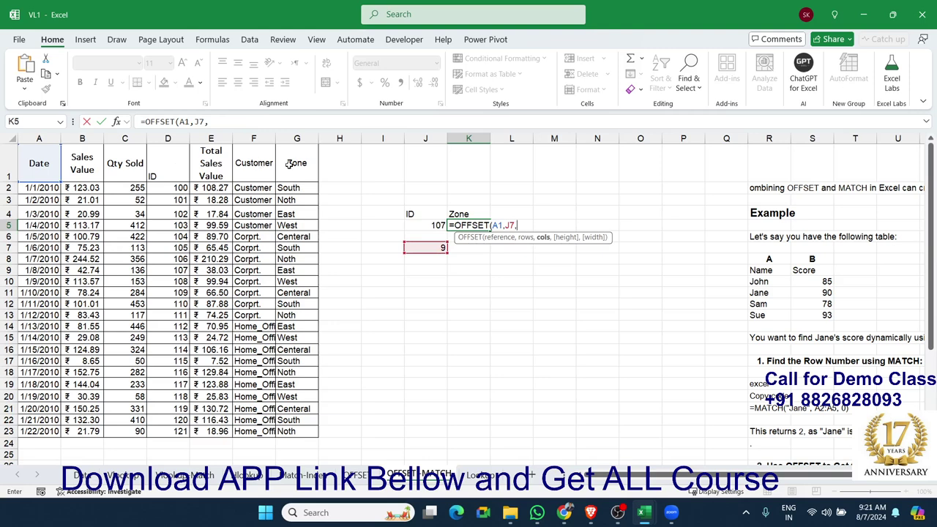
{"action": "type", "text": "6"}
{"action": "key", "text": "Return"}
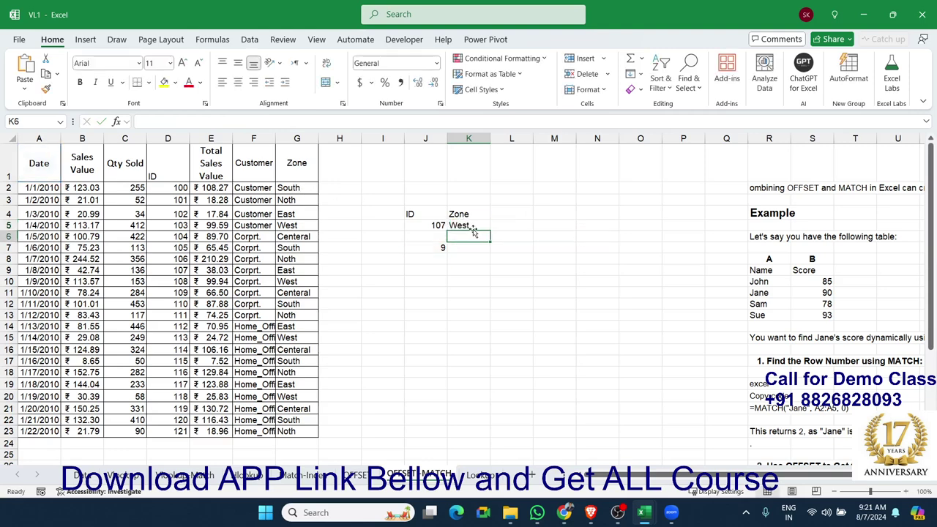
{"action": "left_click", "coordinate": [490, 229]}
{"action": "left_click", "coordinate": [471, 226]}
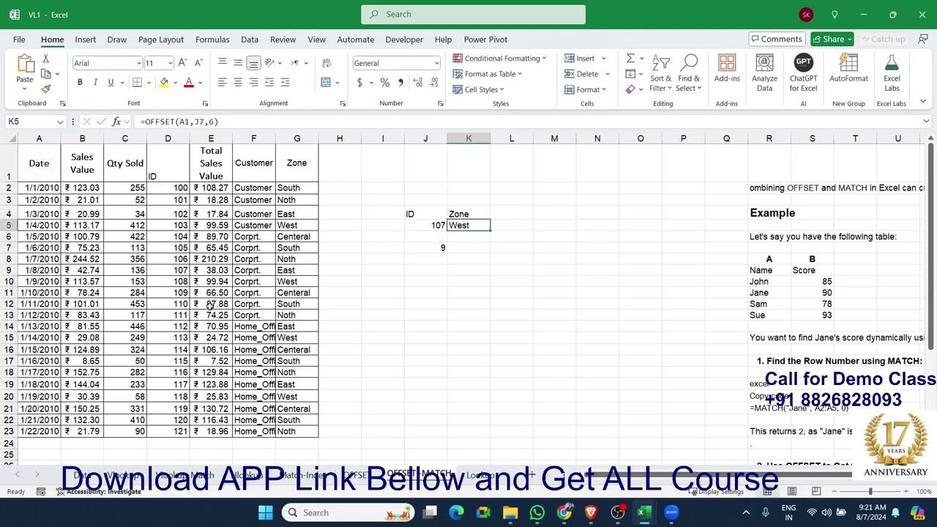
- Count rows down column A to the 1/8/2010 row, check J7's 9, and reopen K5's formula
{"action": "left_click_drag", "start_coordinate": [180, 282], "coordinate": [297, 260]}
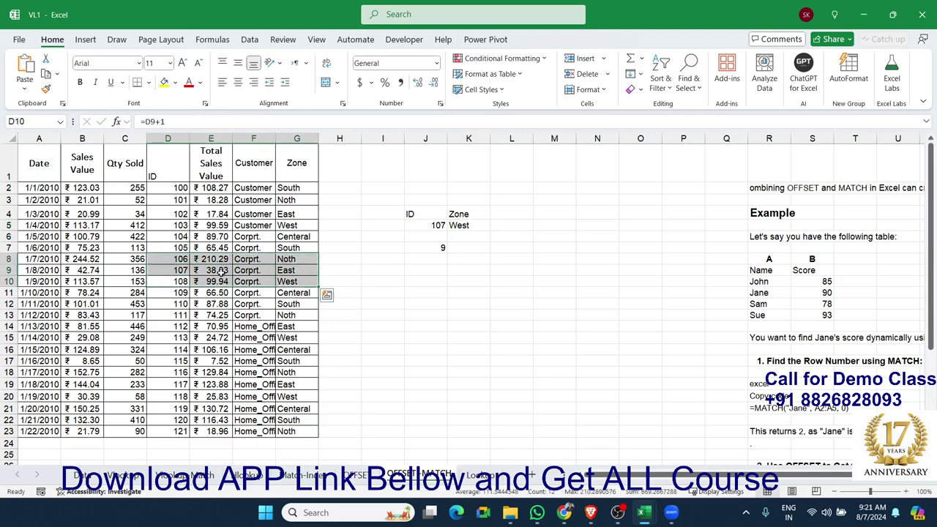
{"action": "left_click", "coordinate": [176, 273]}
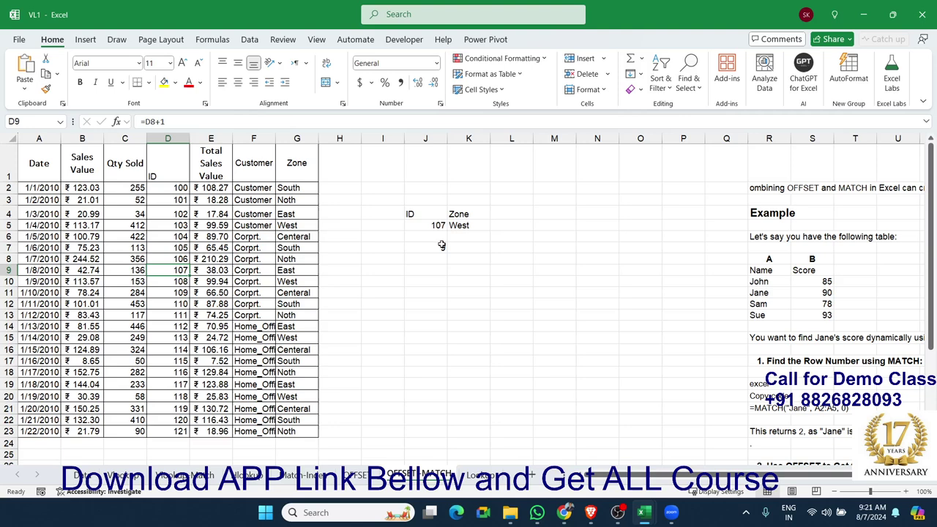
{"action": "left_click", "coordinate": [43, 162]}
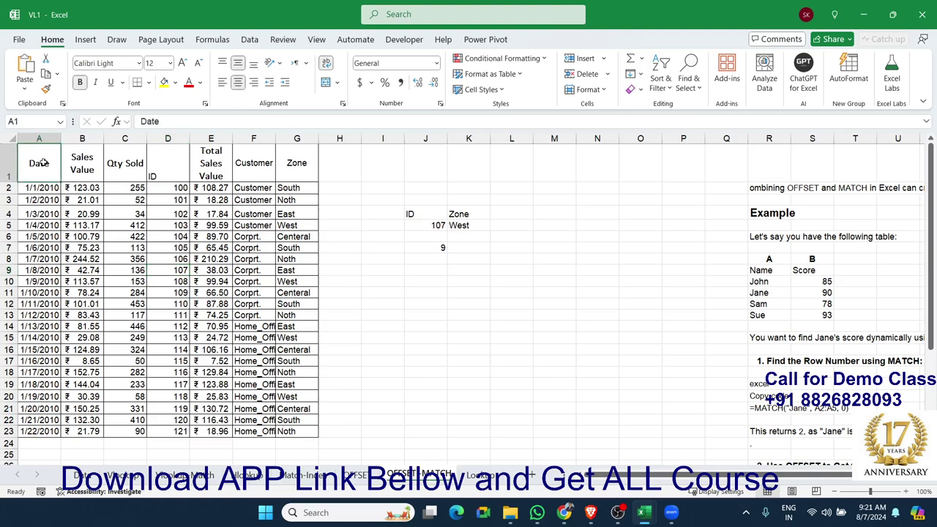
{"action": "key", "text": "Down"}
{"action": "key", "text": "Down"}
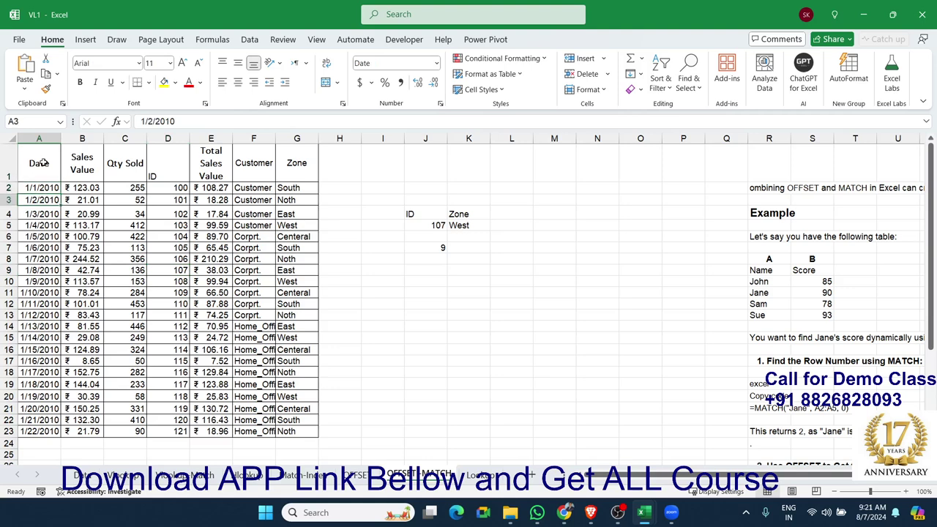
{"action": "key", "text": "Down"}
{"action": "key", "text": "Down"}
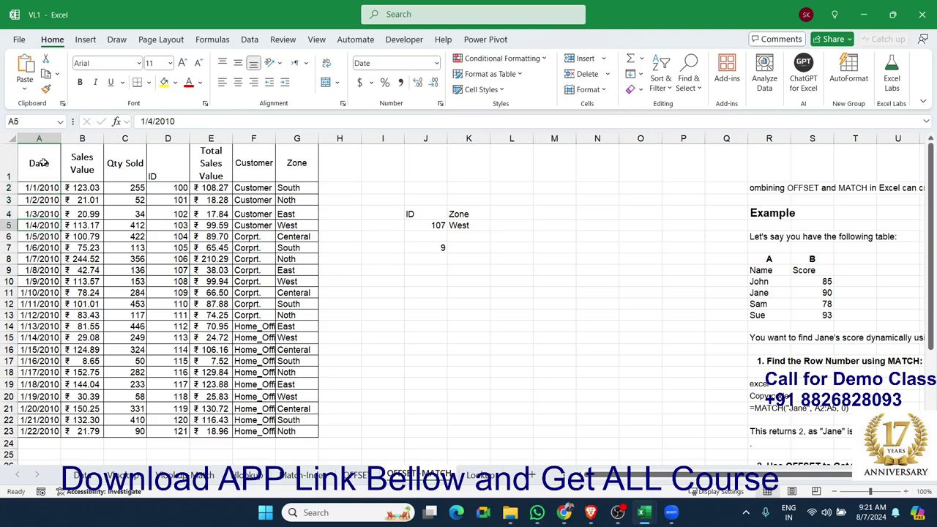
{"action": "key", "text": "Down"}
{"action": "key", "text": "Down"}
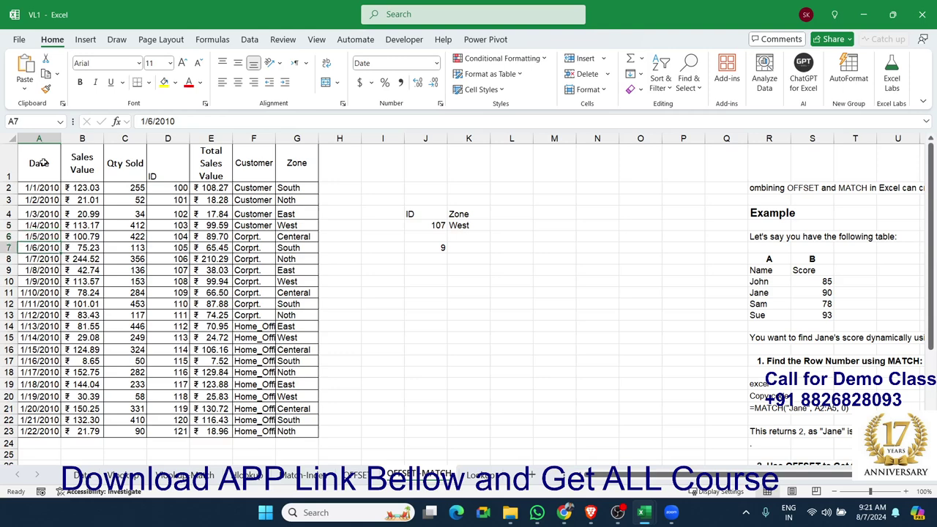
{"action": "key", "text": "Down"}
{"action": "key", "text": "Down"}
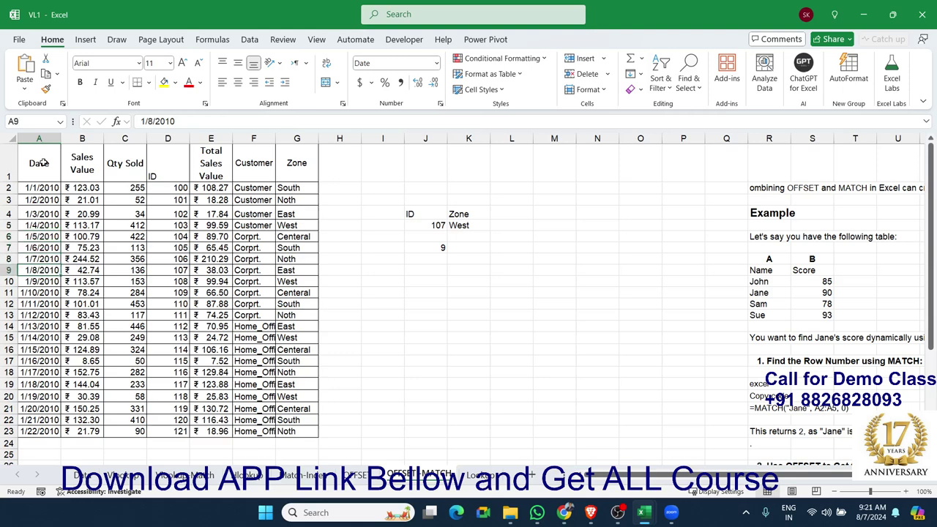
{"action": "key", "text": "Down"}
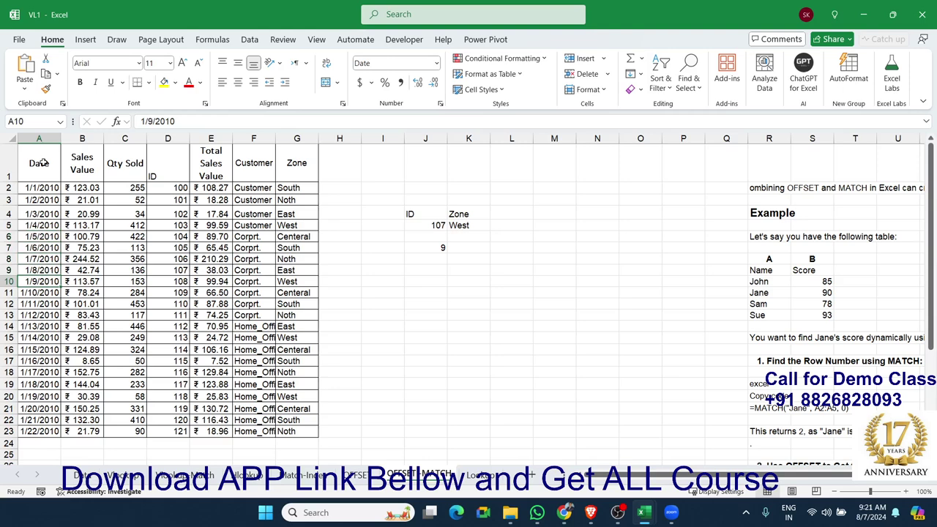
{"action": "key", "text": "Up"}
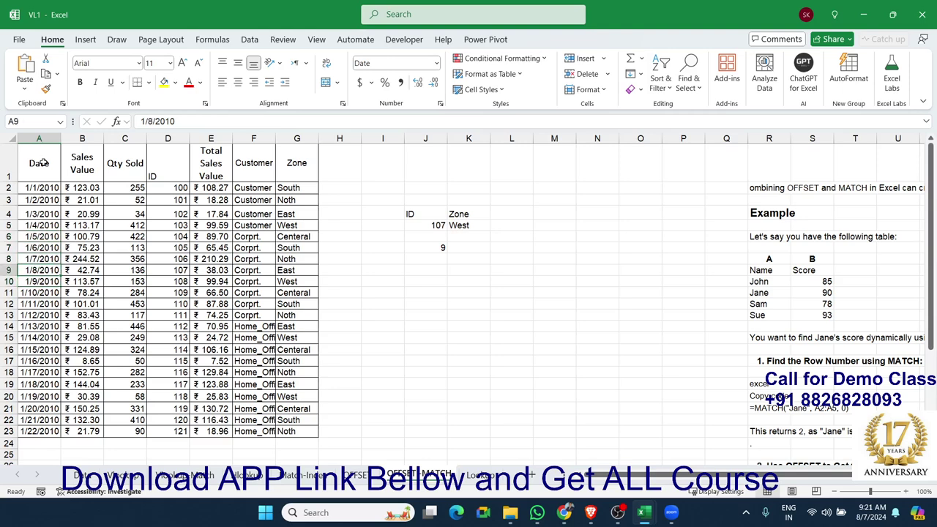
{"action": "key", "text": "Down"}
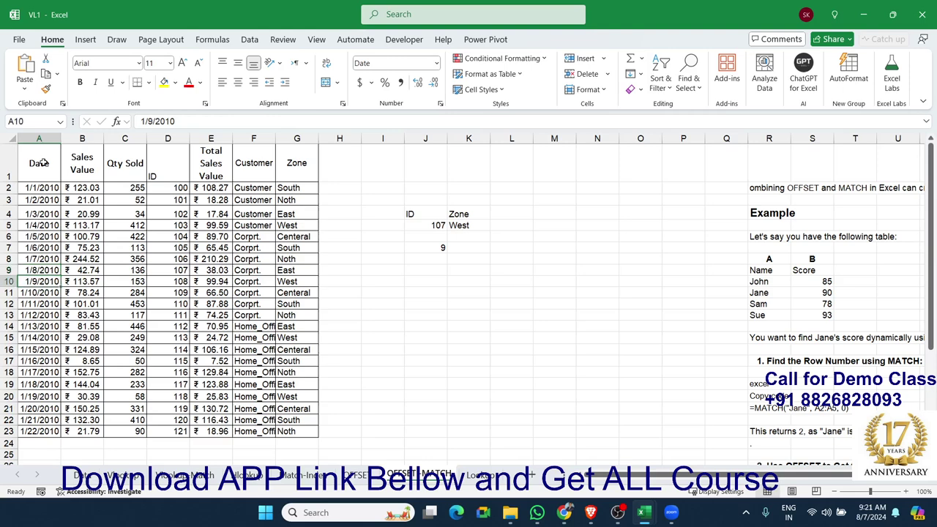
{"action": "key", "text": "Up"}
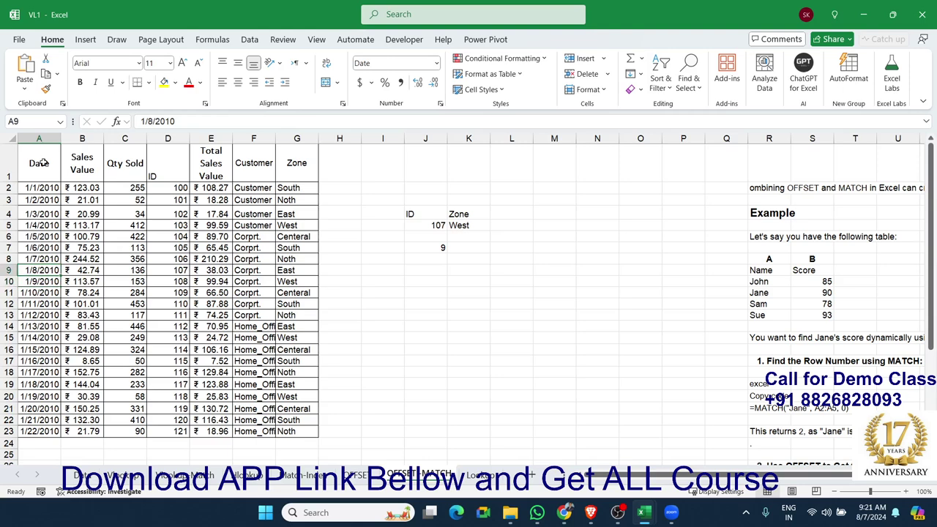
{"action": "left_click", "coordinate": [439, 246]}
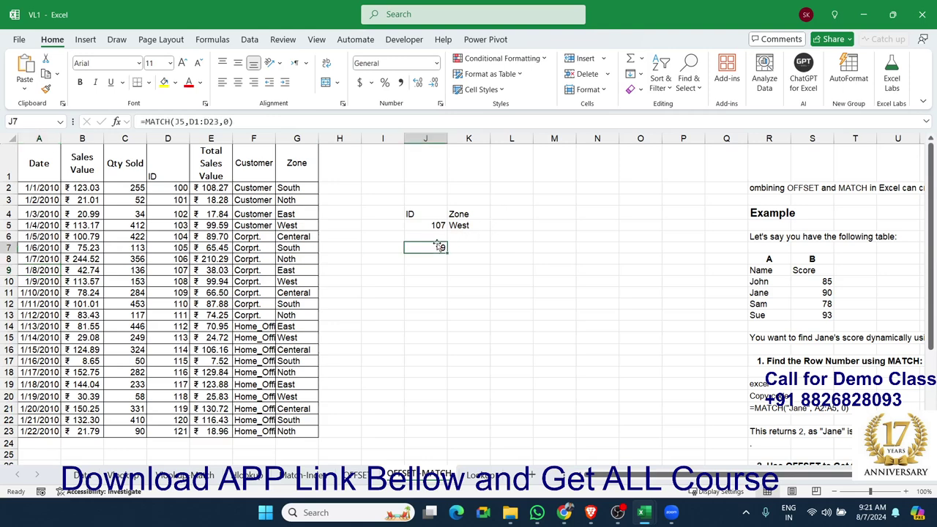
{"action": "double_click", "coordinate": [466, 226]}
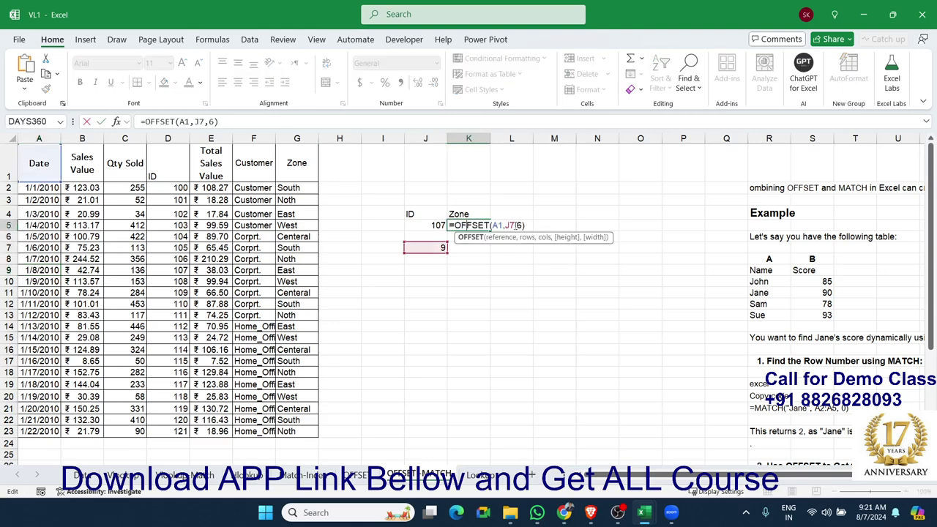
- Subtract 1 from K5's row offset and nest MATCH(J5,D1:D23,0) in place of J7, giving East
{"action": "type", "text": "-"}
{"action": "type", "text": "1"}
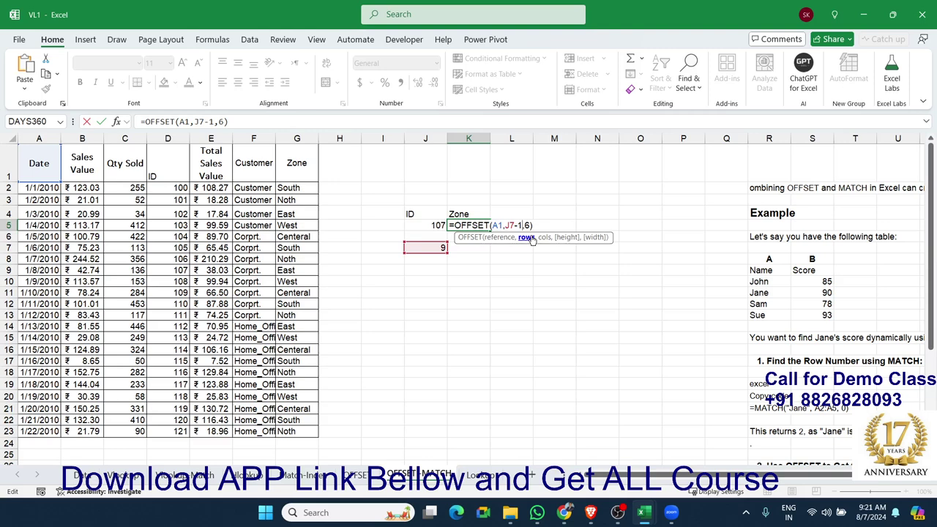
{"action": "key", "text": "Return"}
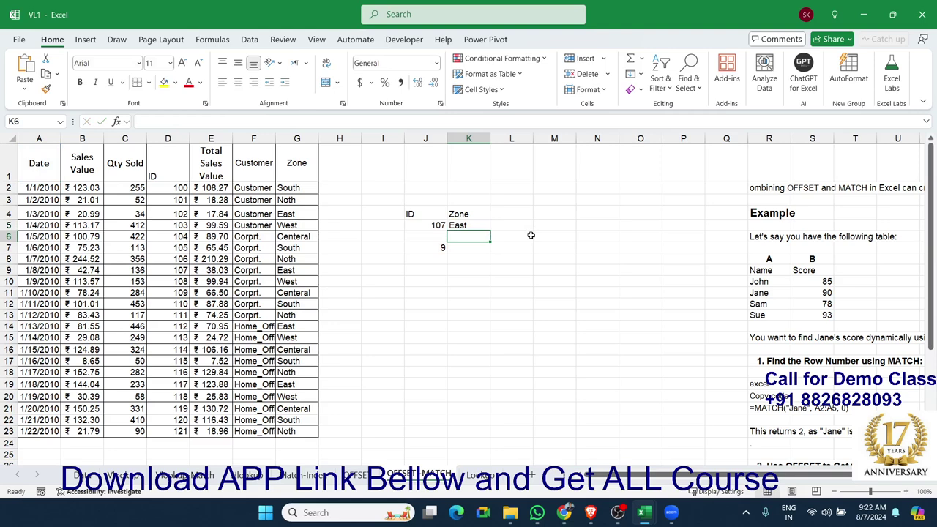
{"action": "left_click", "coordinate": [434, 249]}
{"action": "double_click", "coordinate": [433, 249]}
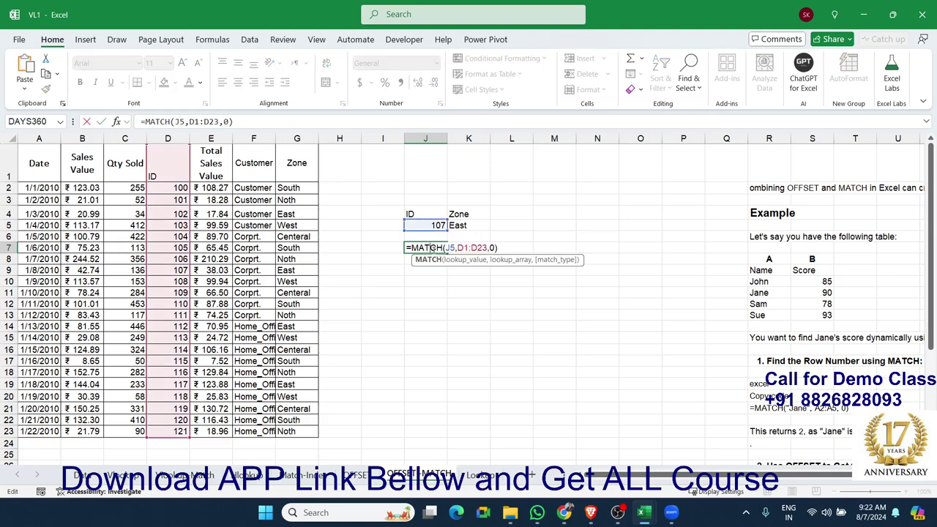
{"action": "left_click_drag", "start_coordinate": [412, 248], "coordinate": [498, 248]}
{"action": "key", "text": "ctrl+c"}
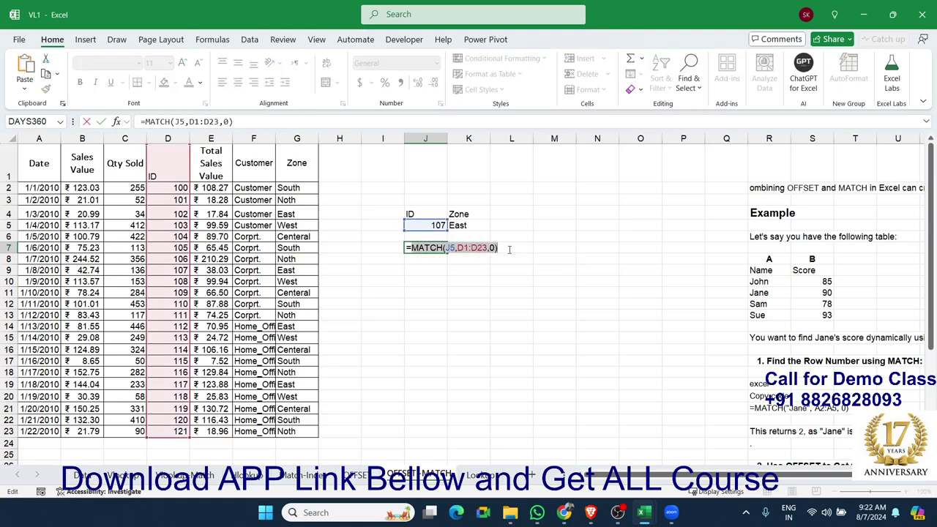
{"action": "key", "text": "Escape"}
{"action": "left_click", "coordinate": [458, 228]}
{"action": "double_click", "coordinate": [510, 227]}
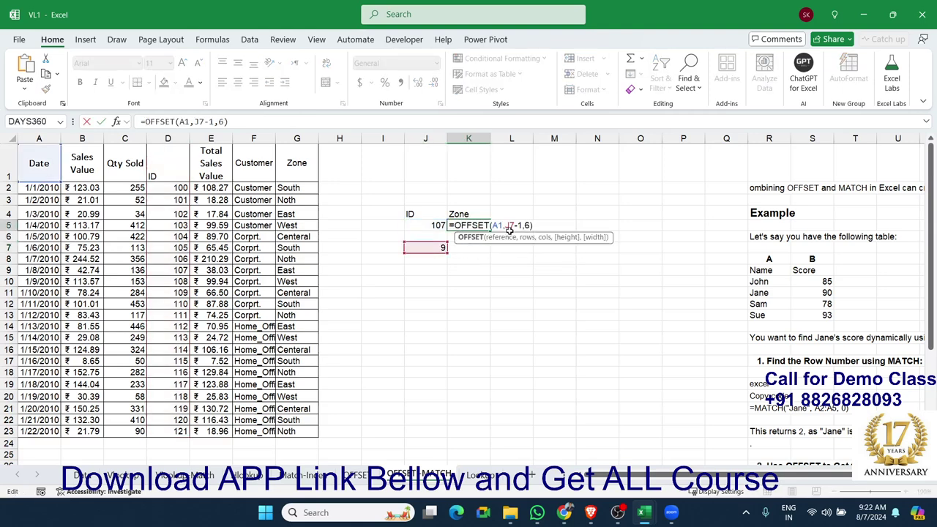
{"action": "key", "text": "ctrl+v"}
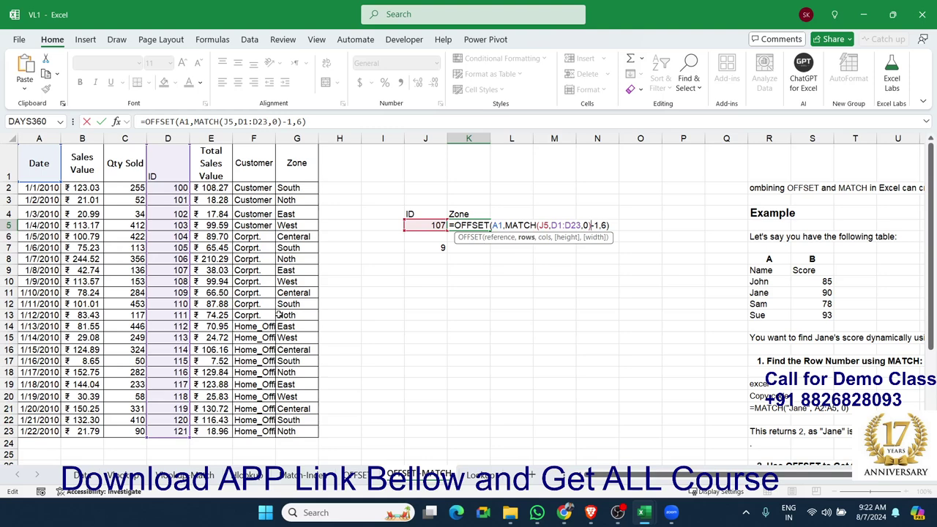
{"action": "key", "text": "Return"}
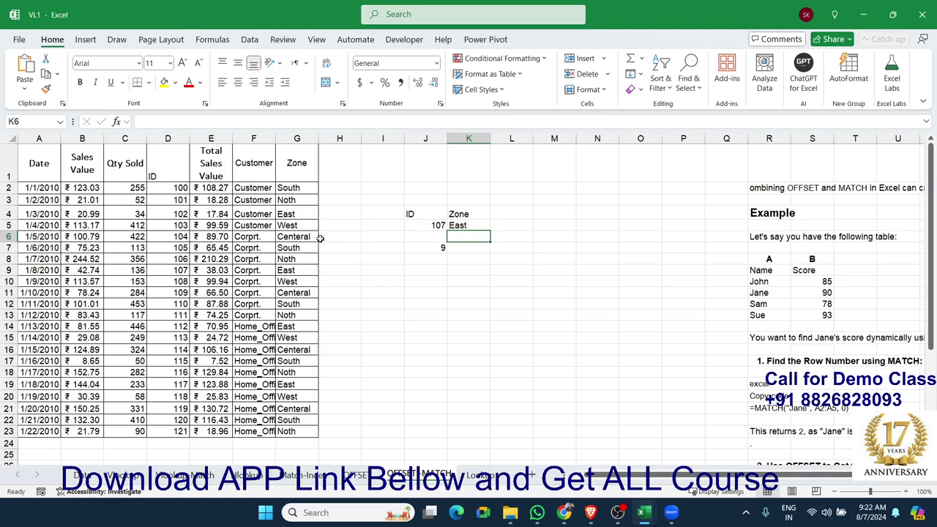
- Copy the Qty Sold header from the sales table into L4 beside Zone
{"action": "left_click", "coordinate": [142, 177]}
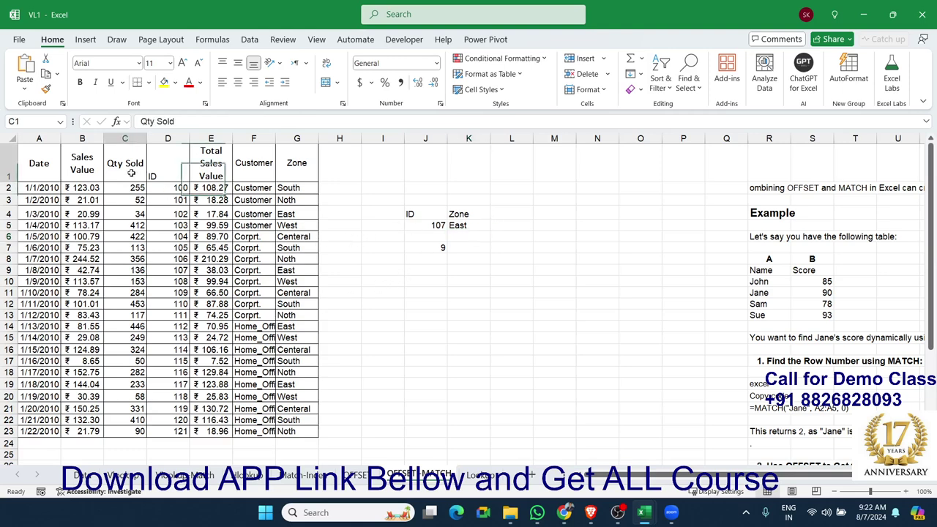
{"action": "key", "text": "ctrl+c"}
{"action": "left_click", "coordinate": [501, 212]}
{"action": "key", "text": "ctrl+v"}
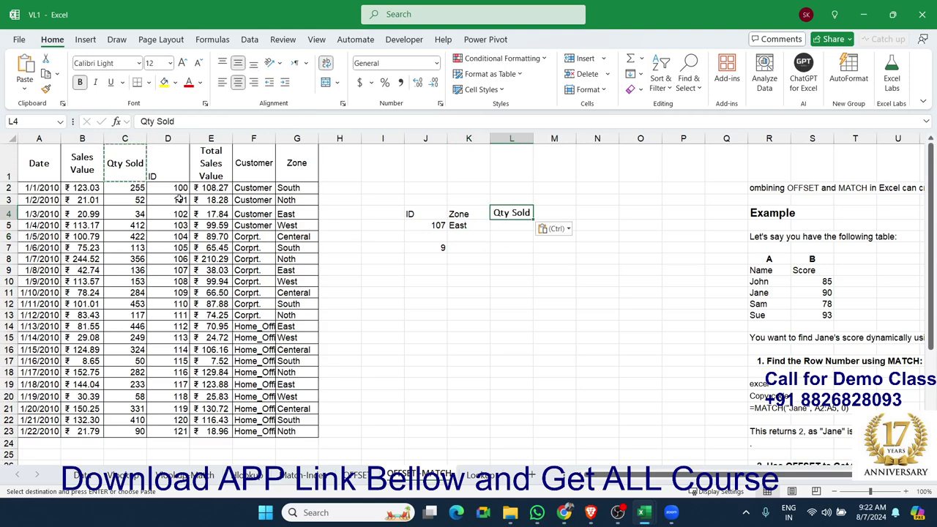
{"action": "key", "text": "Escape"}
{"action": "left_click", "coordinate": [193, 190]}
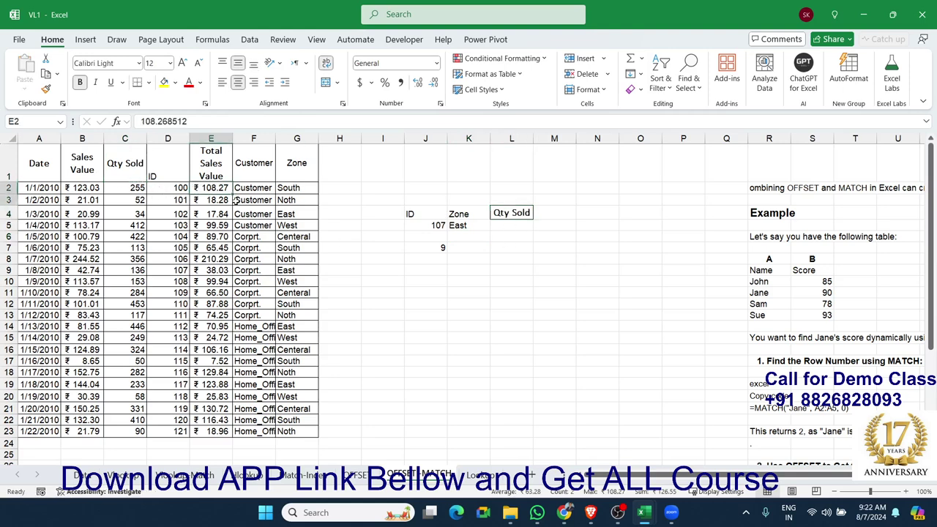
{"action": "left_click_drag", "start_coordinate": [235, 199], "coordinate": [293, 214]}
{"action": "left_click_drag", "start_coordinate": [161, 174], "coordinate": [133, 168]}
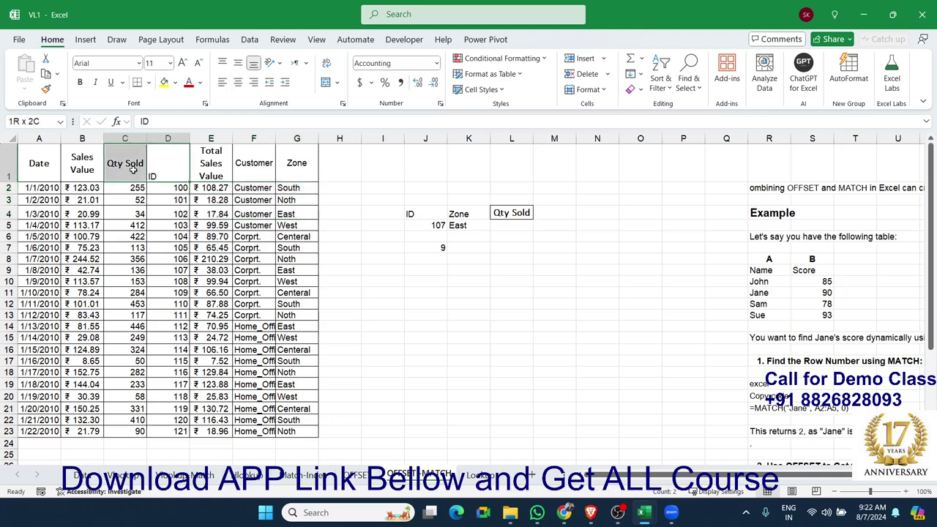
- Begin L5's formula as =OFFSET(A1,MATCH(J5,D1:D23,0) for the row offset
{"action": "left_click", "coordinate": [497, 225]}
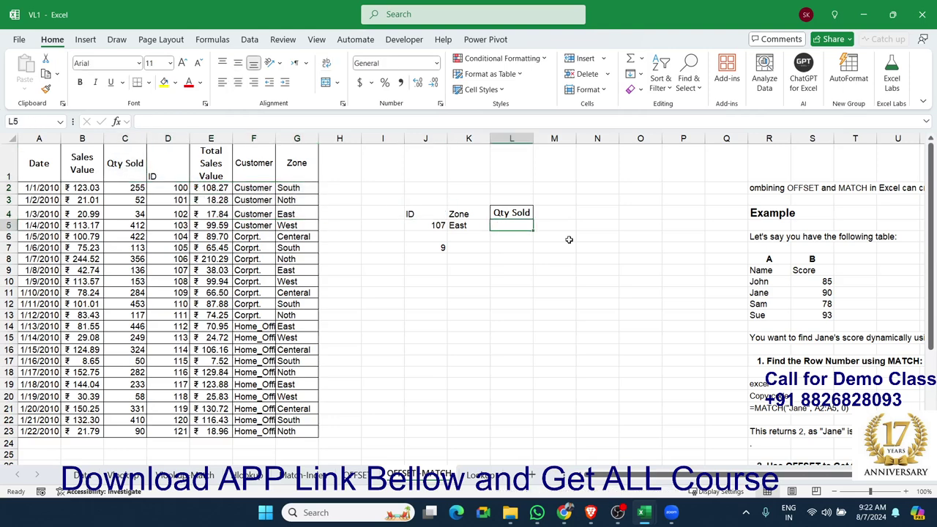
{"action": "type", "text": "="}
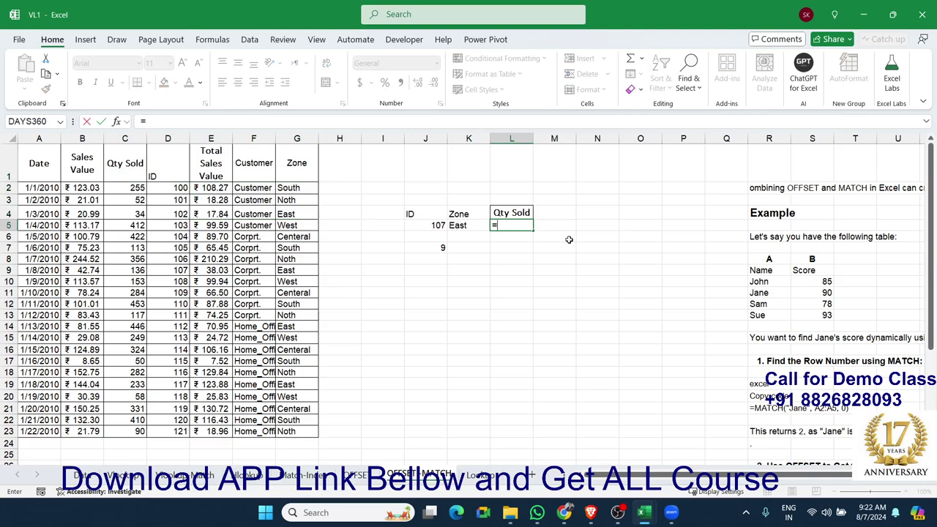
{"action": "type", "text": "of"}
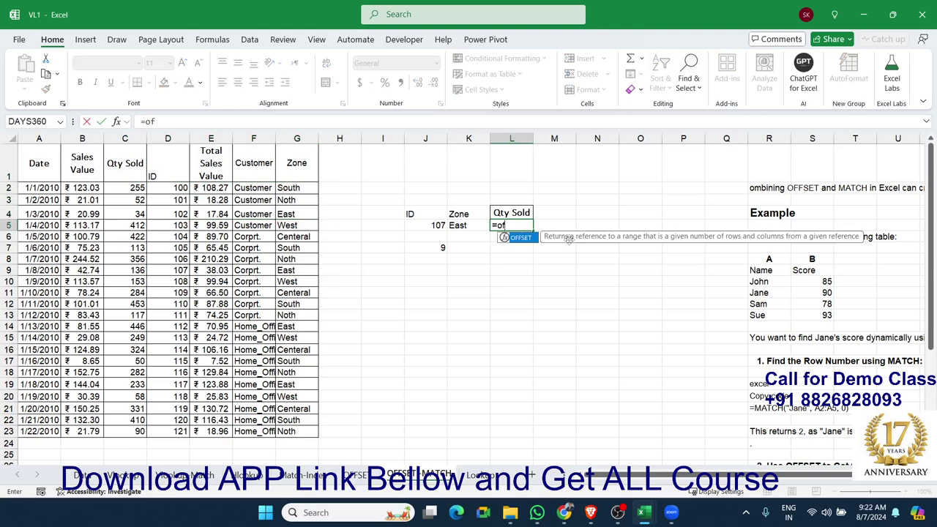
{"action": "key", "text": "Tab"}
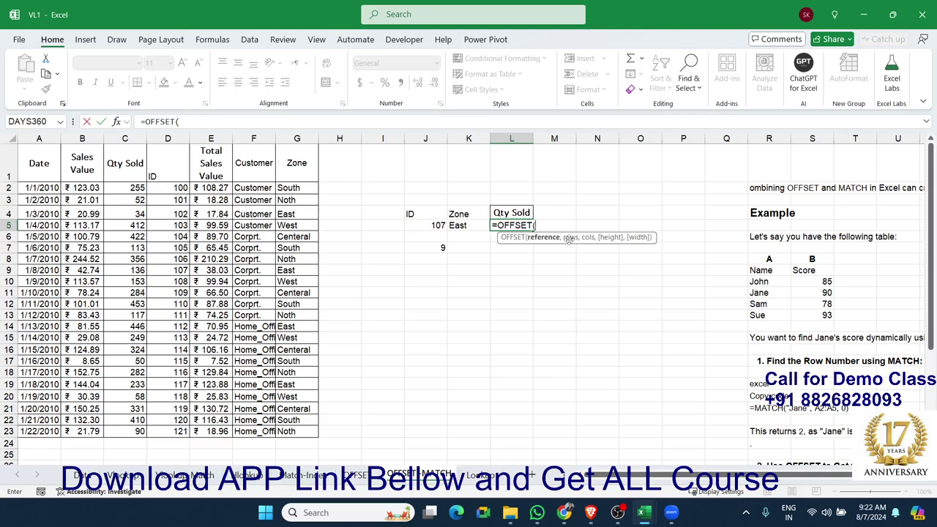
{"action": "left_click", "coordinate": [47, 164]}
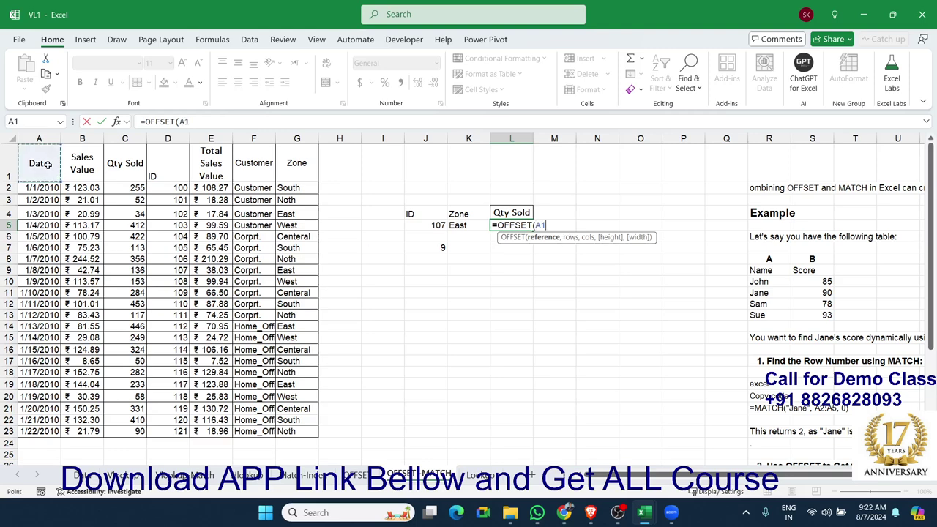
{"action": "type", "text": ","}
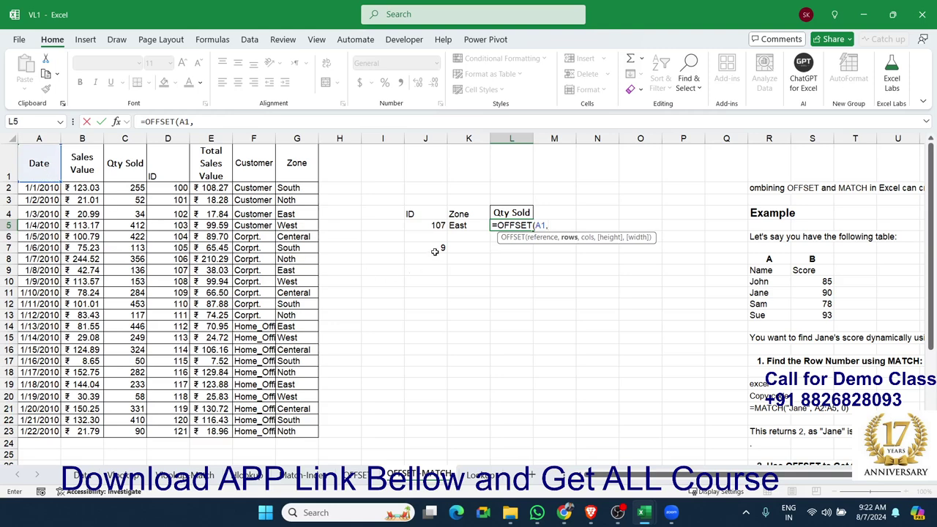
{"action": "type", "text": "mat"}
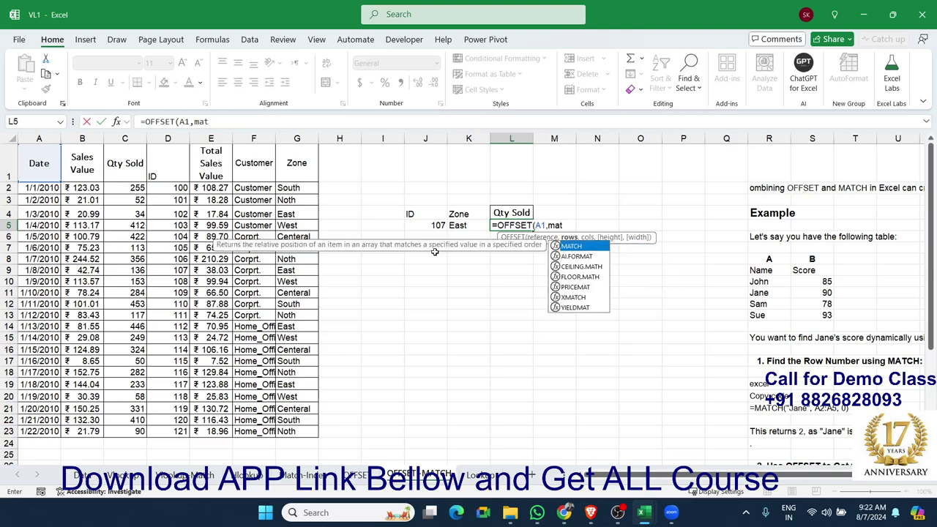
{"action": "key", "text": "Tab"}
{"action": "left_click", "coordinate": [434, 226]}
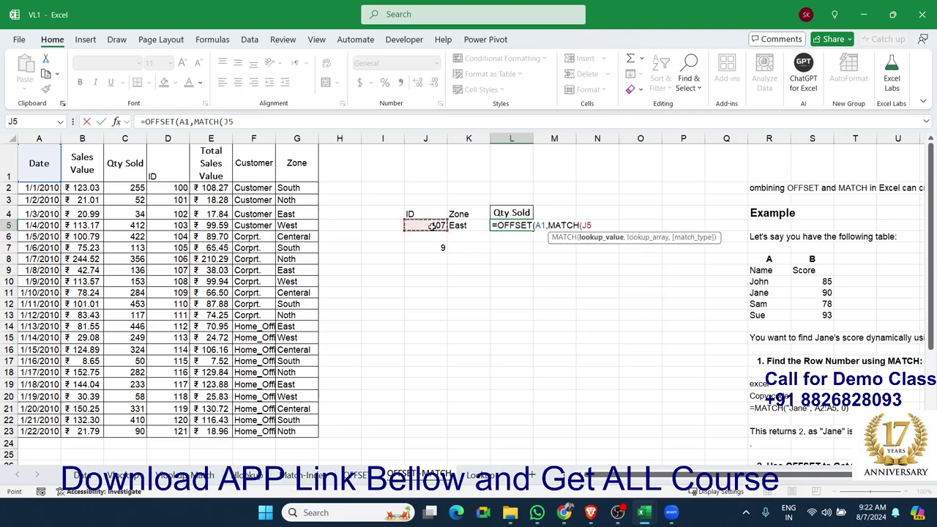
{"action": "type", "text": ","}
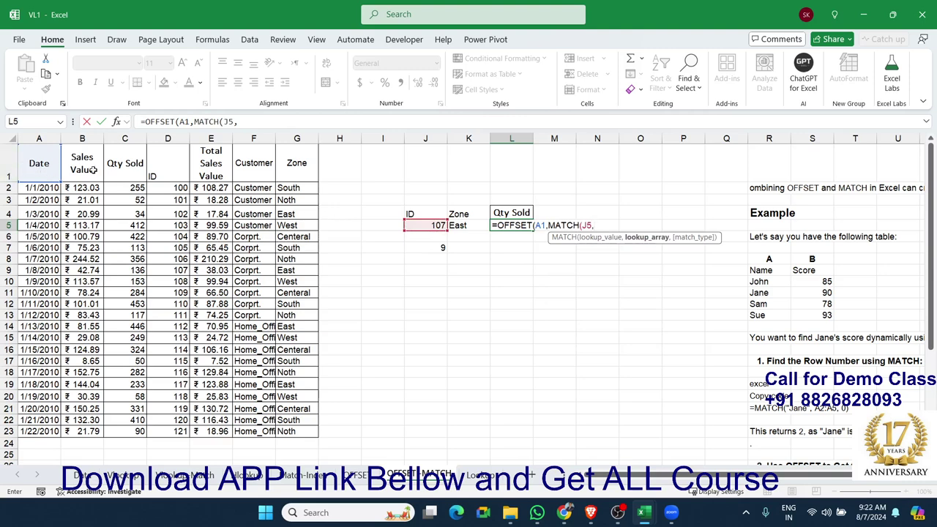
{"action": "left_click_drag", "start_coordinate": [156, 161], "coordinate": [178, 431]}
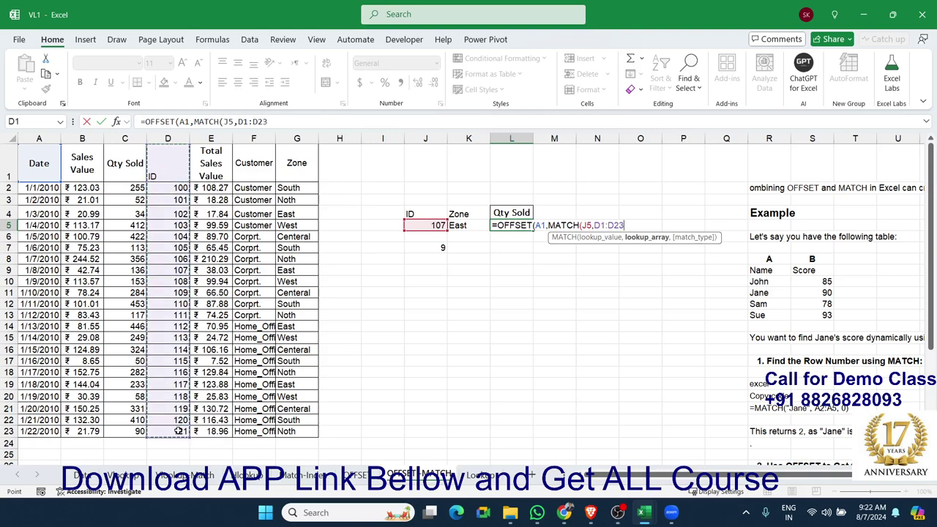
{"action": "type", "text": ",0"}
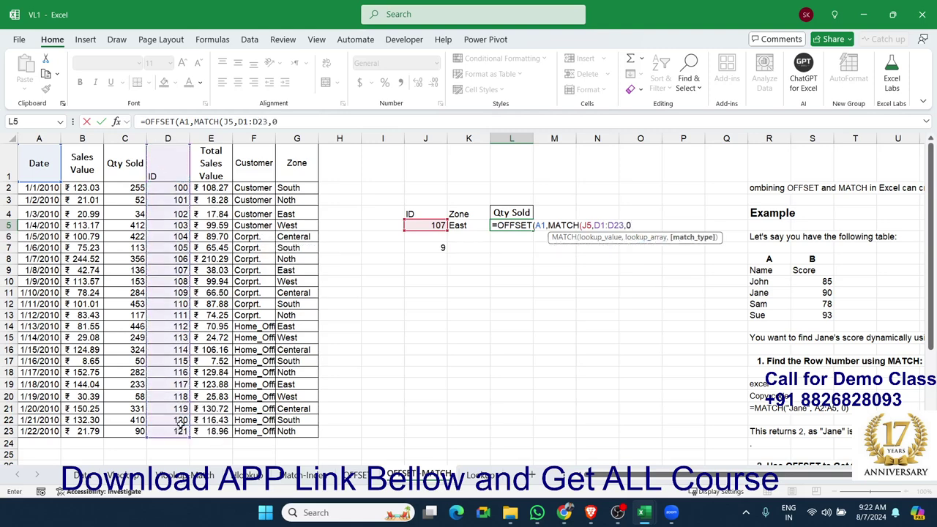
{"action": "type", "text": "),"}
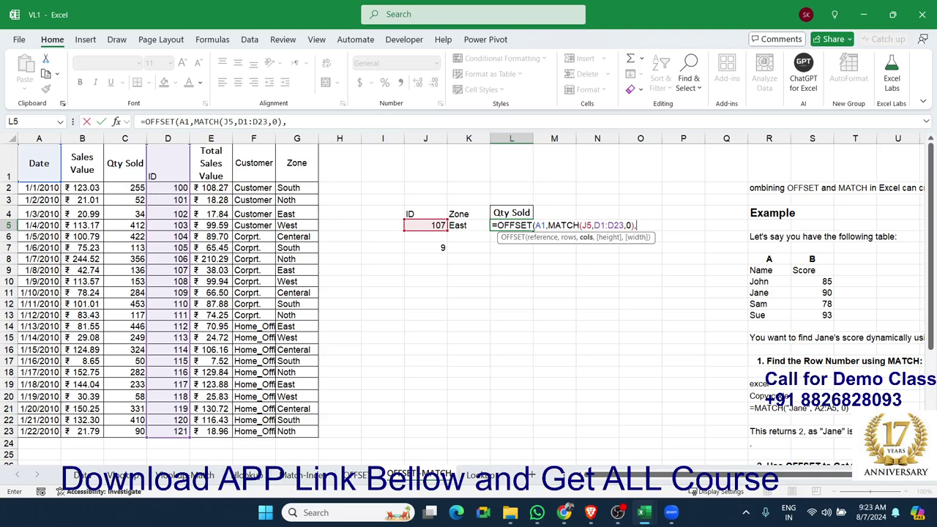
- Finish L5 as =OFFSET(A1,MATCH(J5,D1:D23,0)-1,MATCH(L4,A1:G1,0)-1), returning 136
{"action": "key", "text": "BackSpace"}
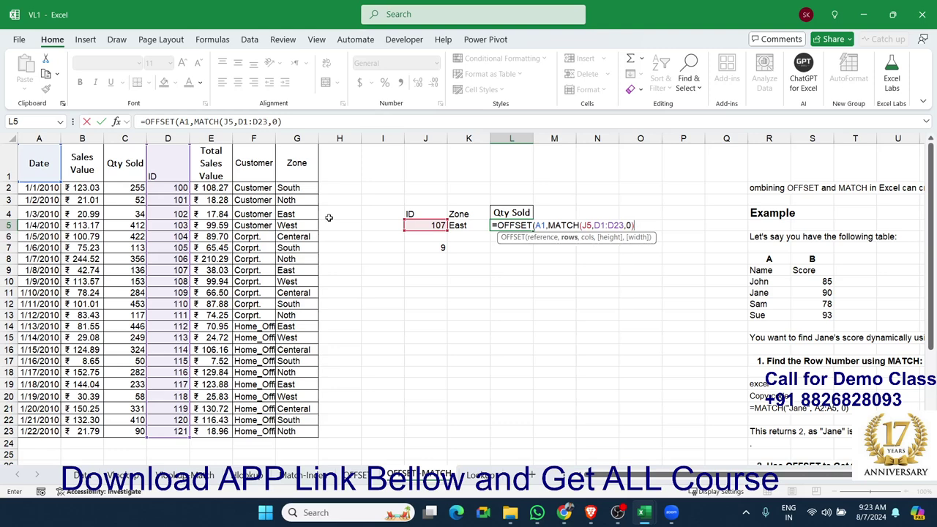
{"action": "type", "text": "-1"}
{"action": "type", "text": ","}
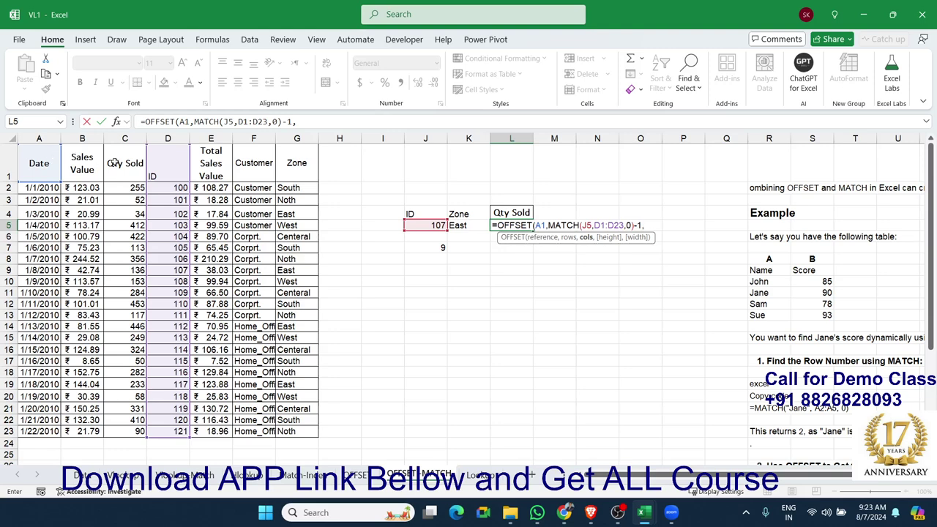
{"action": "type", "text": "ma"}
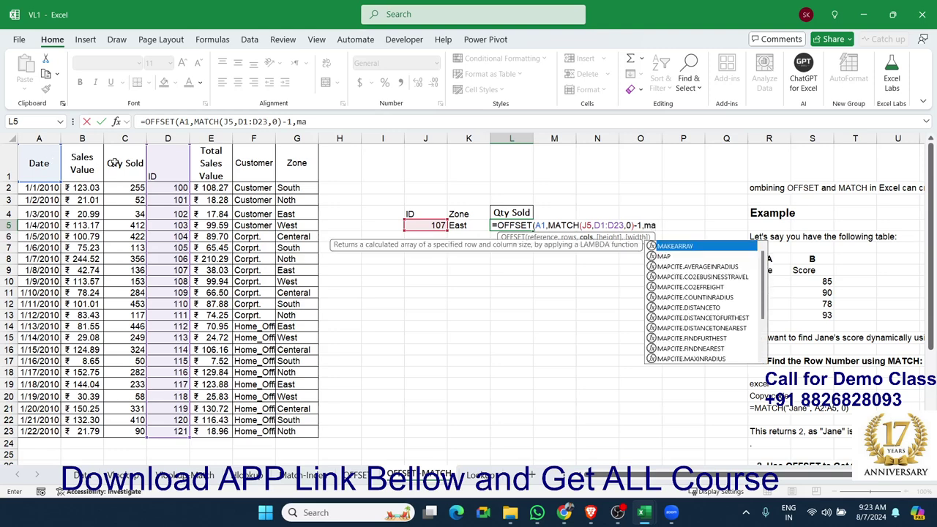
{"action": "type", "text": "t"}
{"action": "key", "text": "Tab"}
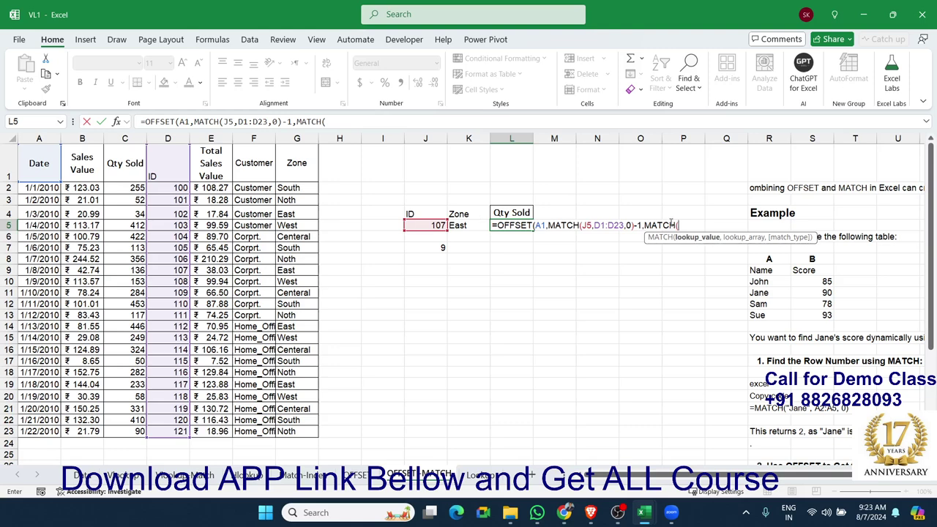
{"action": "left_click", "coordinate": [501, 213]}
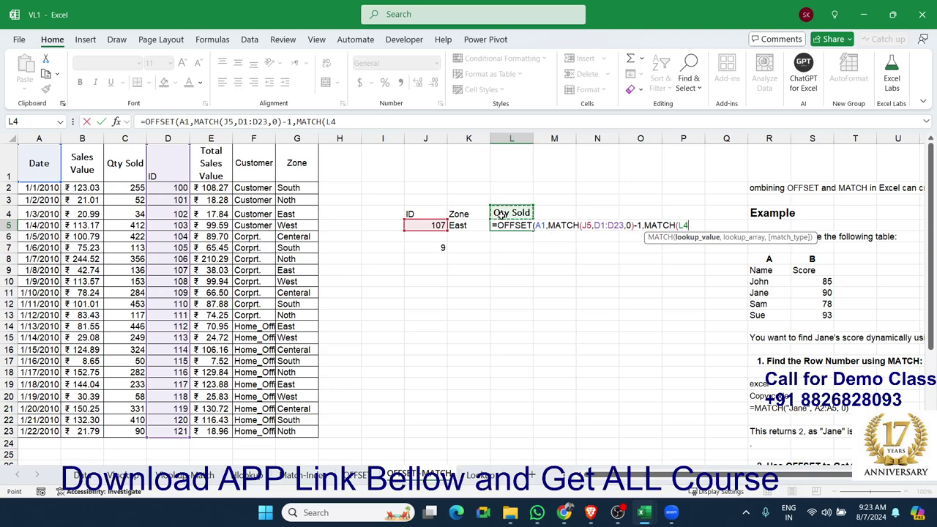
{"action": "type", "text": ","}
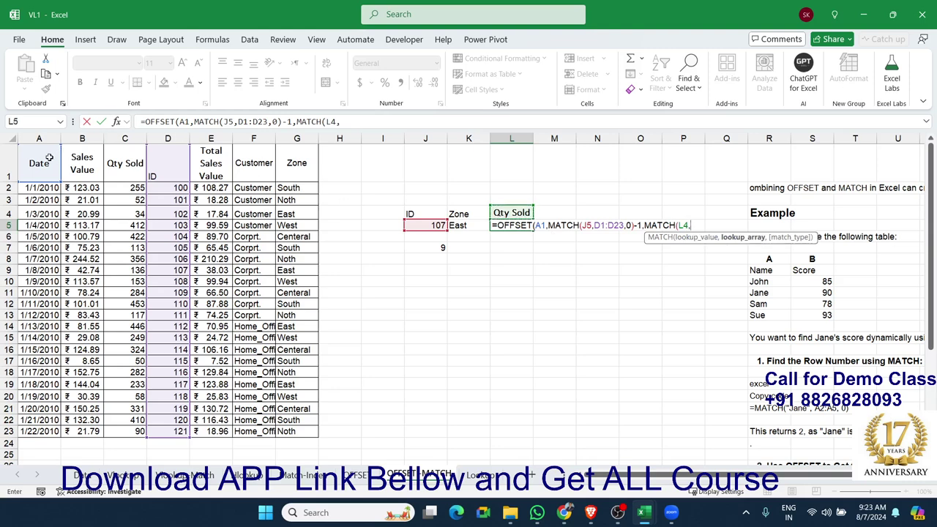
{"action": "left_click_drag", "start_coordinate": [49, 158], "coordinate": [279, 158]}
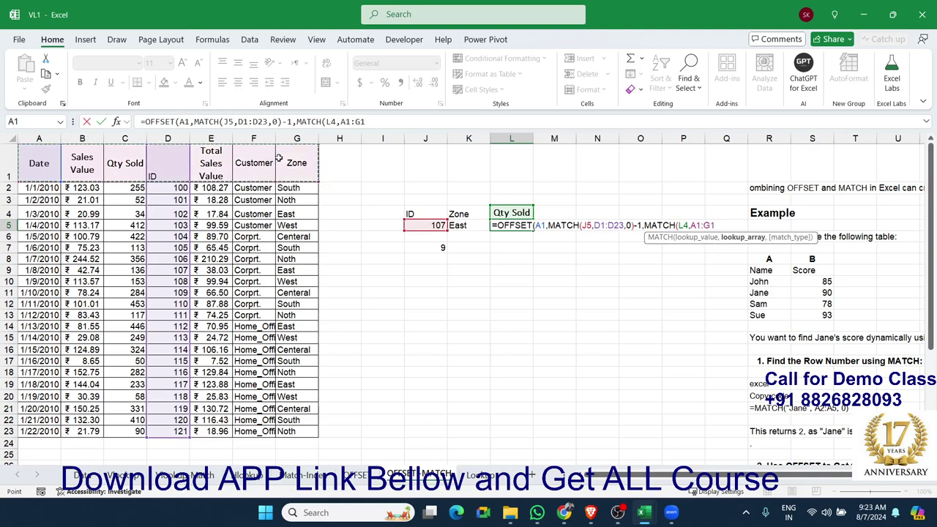
{"action": "type", "text": ","}
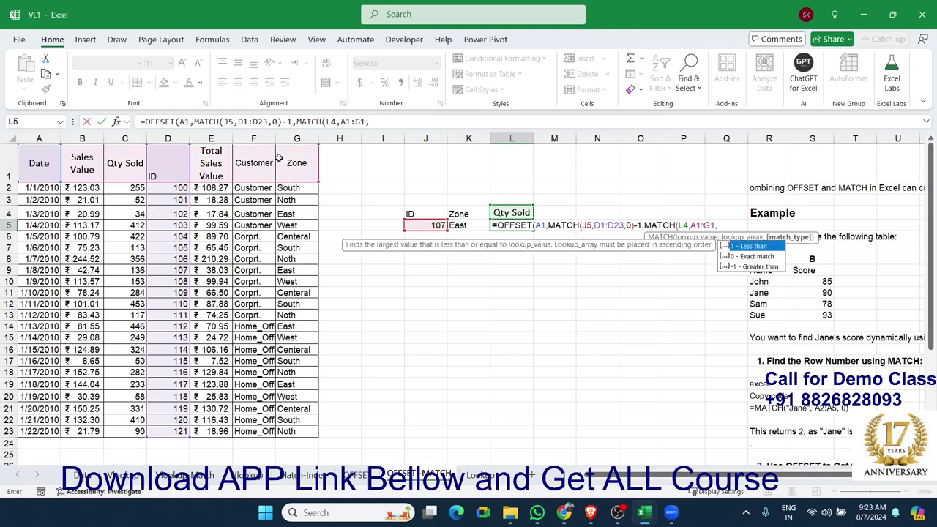
{"action": "type", "text": "0"}
{"action": "type", "text": ")-1"}
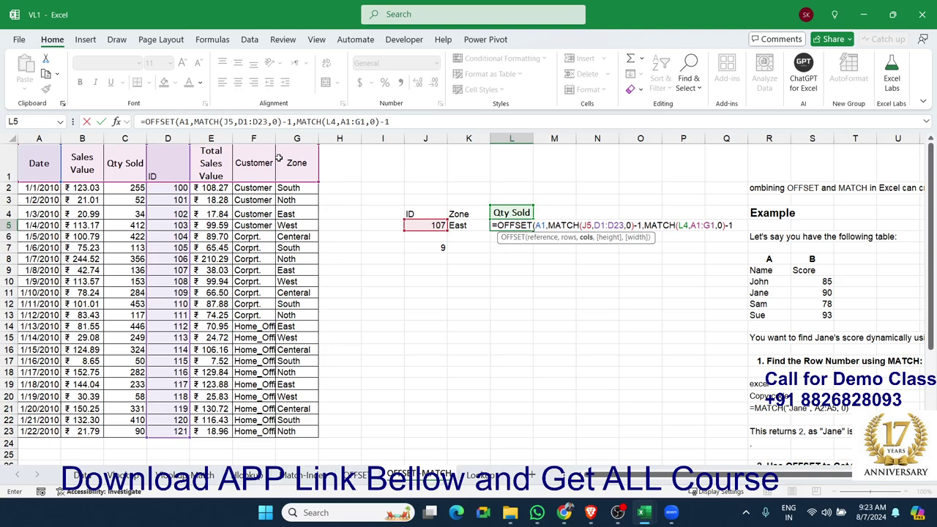
{"action": "key", "text": "Return"}
{"action": "key", "text": "Return"}
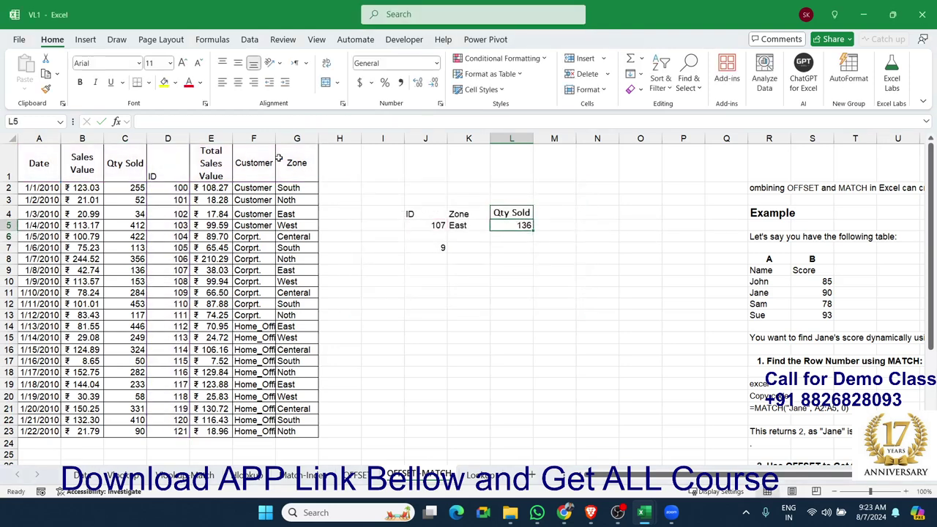